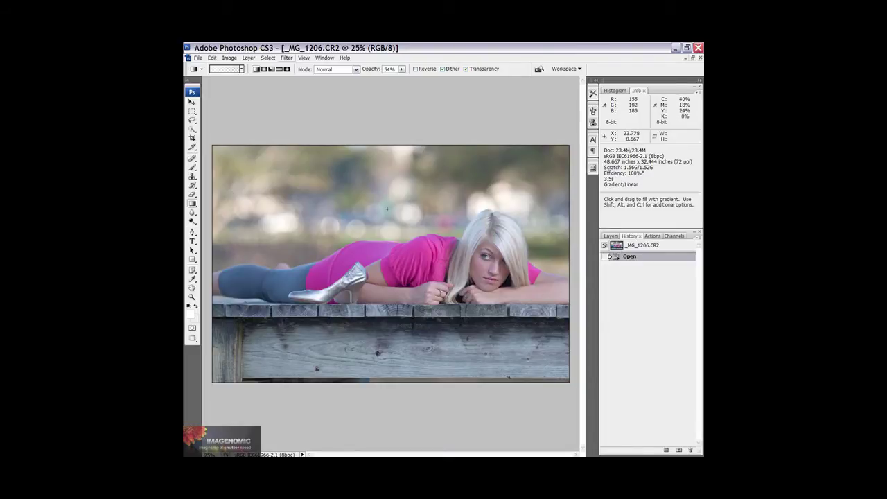
# Open the photo in Fluid Mask, paint a delete mask over the whole background with the Delete Local Brush, and create the cut-out
pyautogui.press('ctrl')
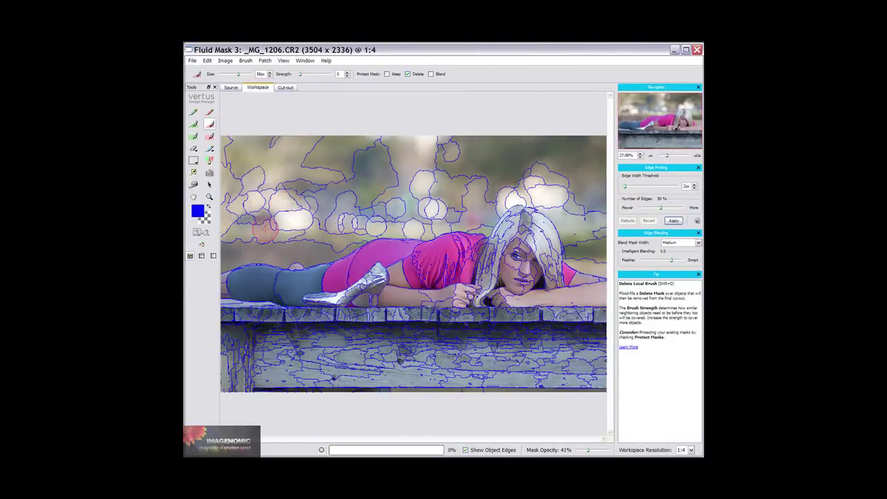
pyautogui.moveTo(228, 241)
pyautogui.mouseDown()
pyautogui.moveTo(278, 239)
pyautogui.moveTo(407, 184)
pyautogui.moveTo(521, 166)
pyautogui.moveTo(587, 219)
pyautogui.mouseUp()
pyautogui.moveTo(459, 215); pyautogui.dragTo(367, 222)
pyautogui.moveTo(357, 149)
pyautogui.mouseDown()
pyautogui.moveTo(294, 161)
pyautogui.moveTo(236, 204)
pyautogui.mouseUp()
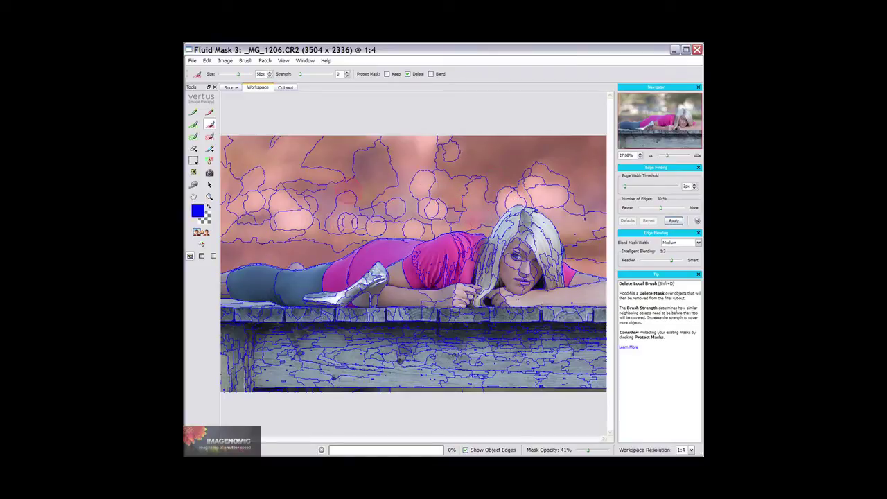
pyautogui.click(201, 234)
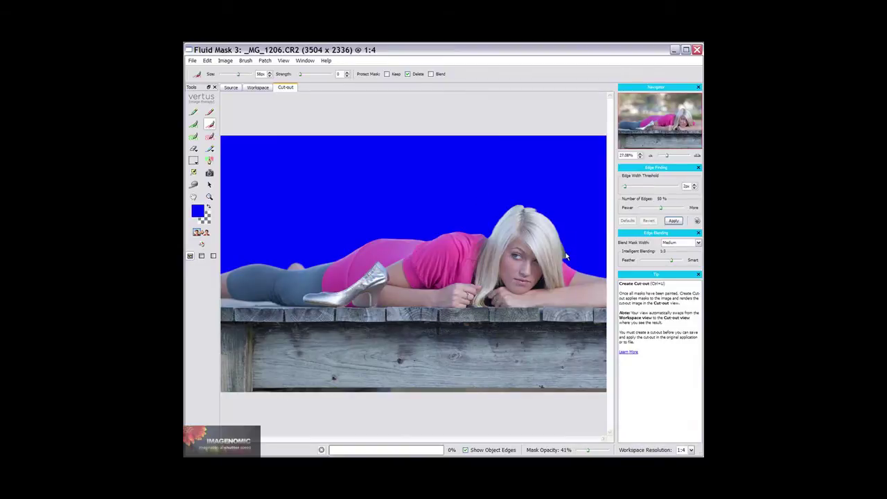
# Mask out the leftover background patch beside the woman's hair in the Workspace view with the Delete Exact Brush
pyautogui.scroll(4, 566, 253)
pyautogui.press('h')
pyautogui.moveTo(566, 252); pyautogui.dragTo(356, 242)
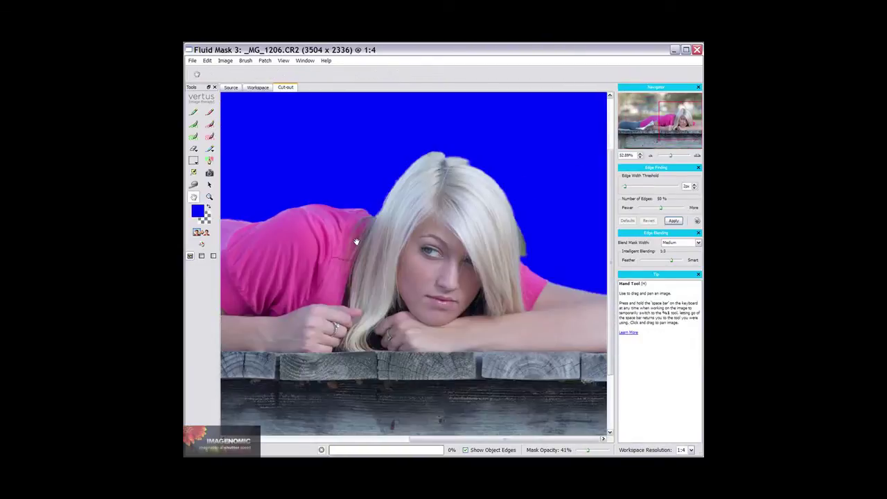
pyautogui.hotkey('shift', 'd')
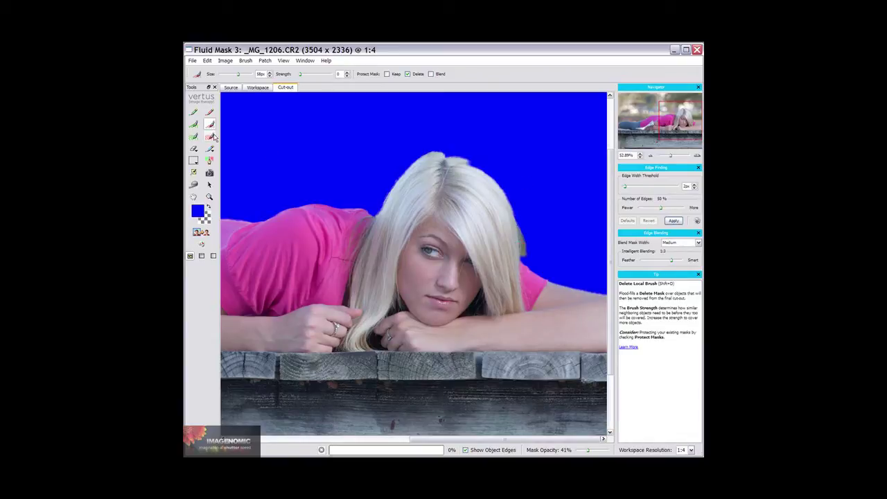
pyautogui.click(267, 88)
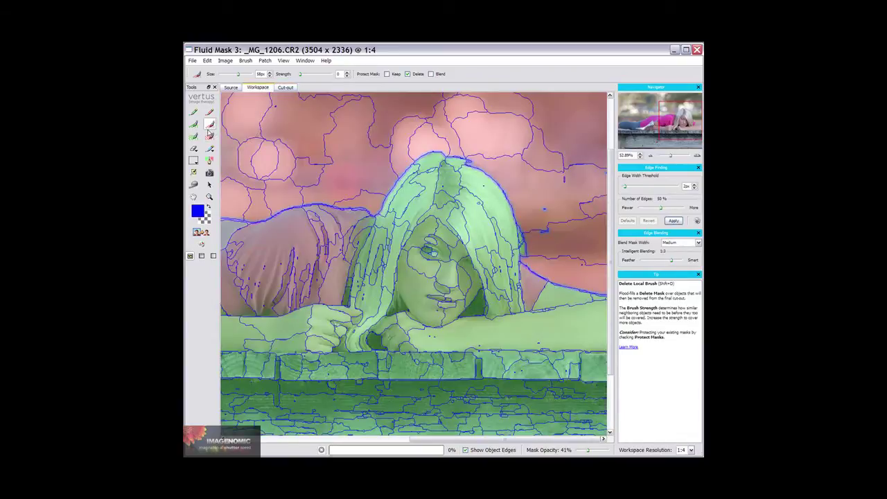
pyautogui.click(210, 112)
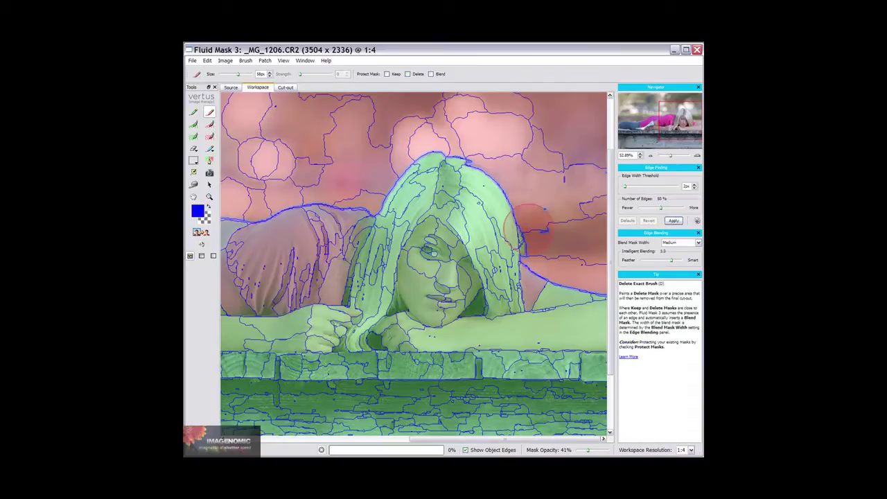
pyautogui.moveTo(548, 244); pyautogui.dragTo(546, 239)
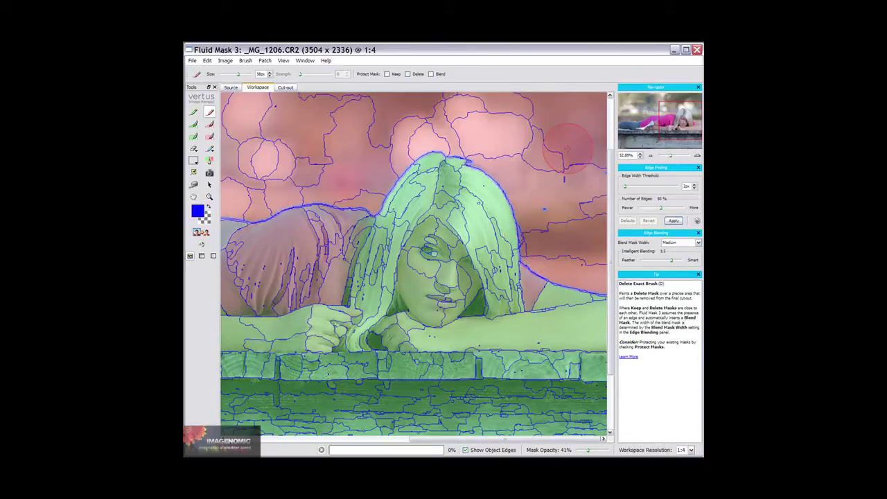
# Render the cut-out again with the corrected mask, check the whole subject, and send the result back to Photoshop
pyautogui.hotkey('ctrl', 't')
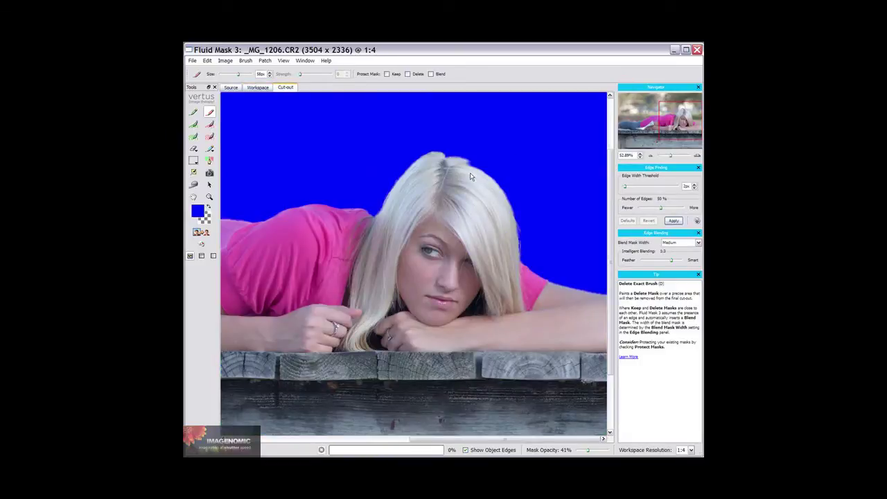
pyautogui.hotkey('ctrl', '0')
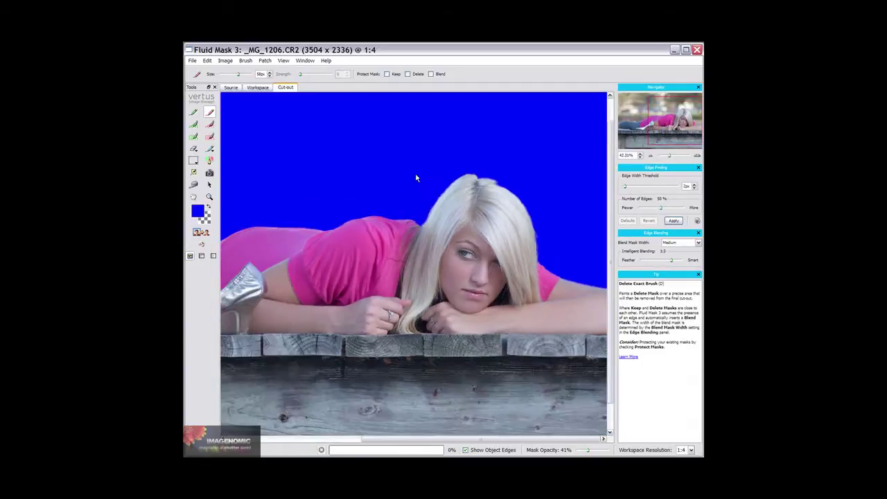
pyautogui.click(193, 60)
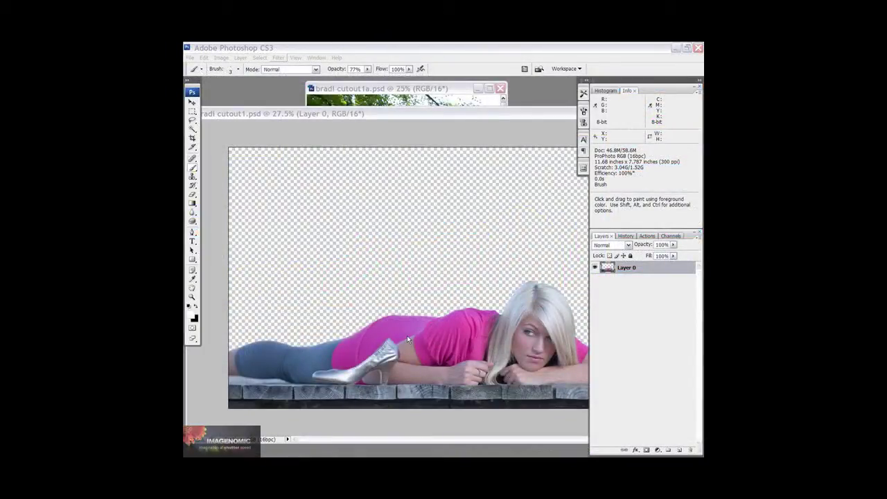
# Examine the leggings, silver shoe and arm of the cutout in bradi cutout1.psd at up to 300% magnification
pyautogui.click(405, 116)
pyautogui.hotkey('ctrl', '+')
pyautogui.hotkey('ctrl', '+')
pyautogui.hotkey('ctrl', '+')
pyautogui.hotkey('ctrl', '+')
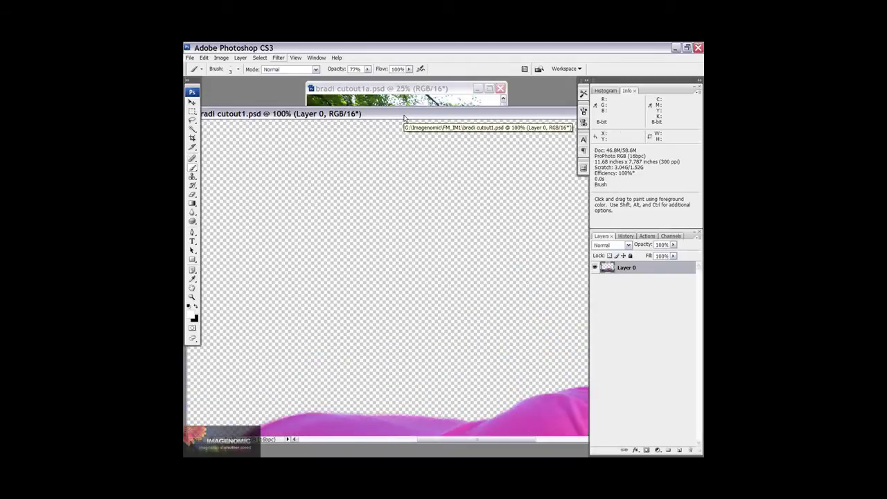
pyautogui.press('space')
pyautogui.moveTo(346, 345); pyautogui.dragTo(501, 237)
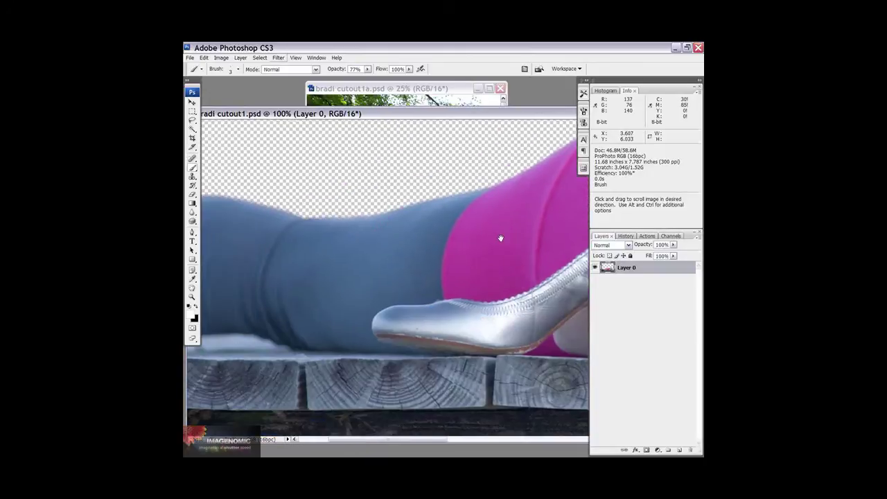
pyautogui.hotkey('ctrl', '+')
pyautogui.hotkey('ctrl', '+')
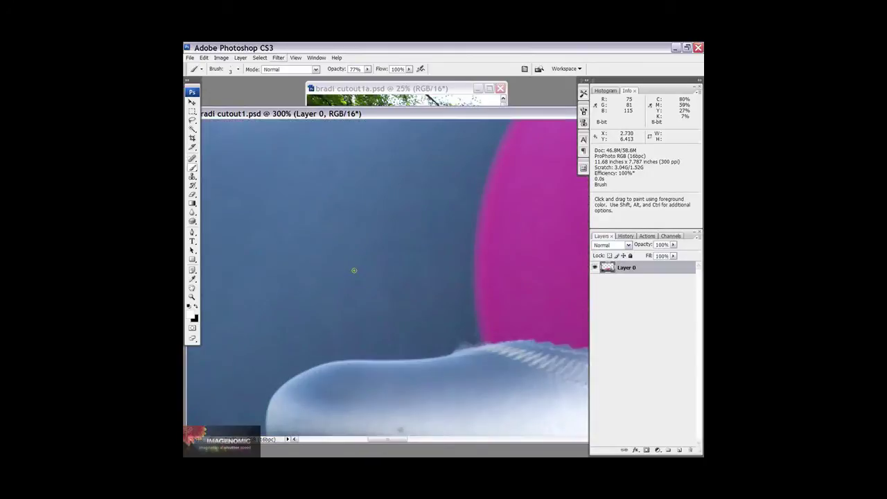
pyautogui.press('space')
pyautogui.moveTo(317, 270); pyautogui.dragTo(394, 273)
pyautogui.moveTo(327, 292); pyautogui.dragTo(470, 325)
pyautogui.moveTo(500, 264); pyautogui.dragTo(422, 254)
pyautogui.moveTo(444, 396); pyautogui.dragTo(312, 256)
pyautogui.moveTo(521, 416)
pyautogui.mouseDown()
pyautogui.moveTo(461, 396)
pyautogui.moveTo(467, 245)
pyautogui.moveTo(486, 392)
pyautogui.moveTo(494, 396)
pyautogui.mouseUp()
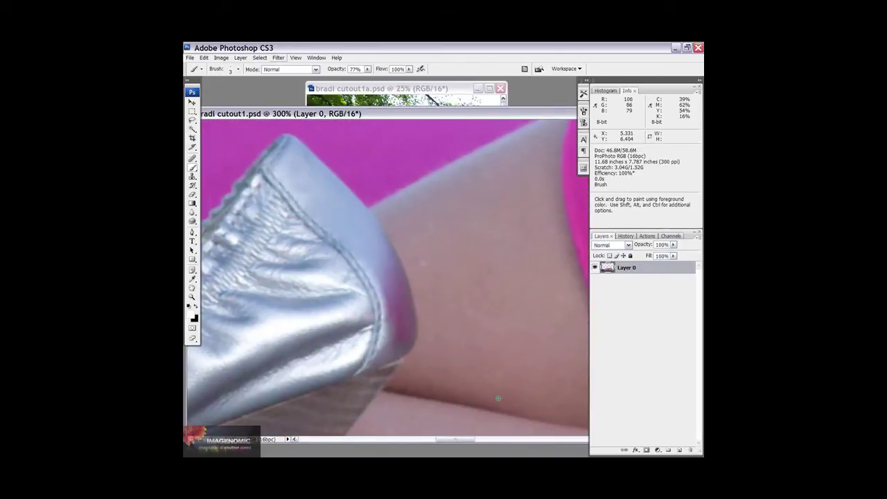
pyautogui.hotkey('ctrl', '-')
pyautogui.hotkey('ctrl', '-')
pyautogui.hotkey('ctrl', '-')
pyautogui.hotkey('ctrl', '-')
pyautogui.hotkey('ctrl', '-')
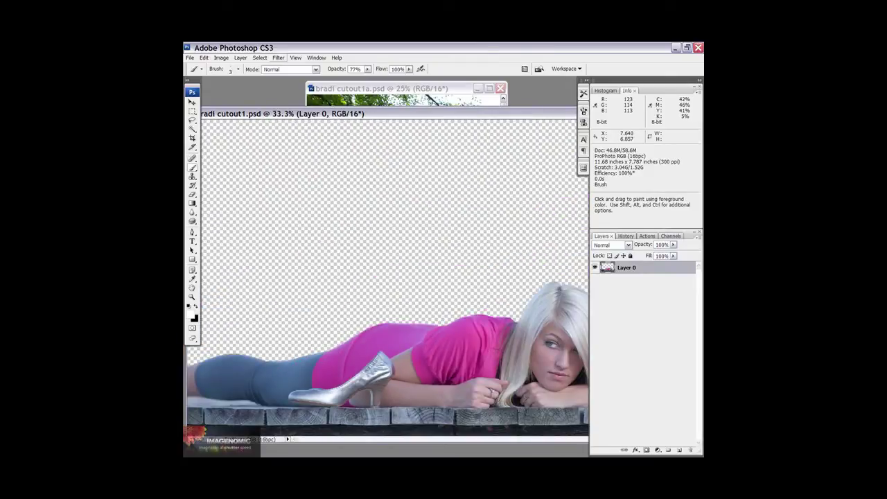
# Open Noiseware Professional on the cutout layer and choose the Default preset
pyautogui.hotkey('ctrl', 'alt', 'f')
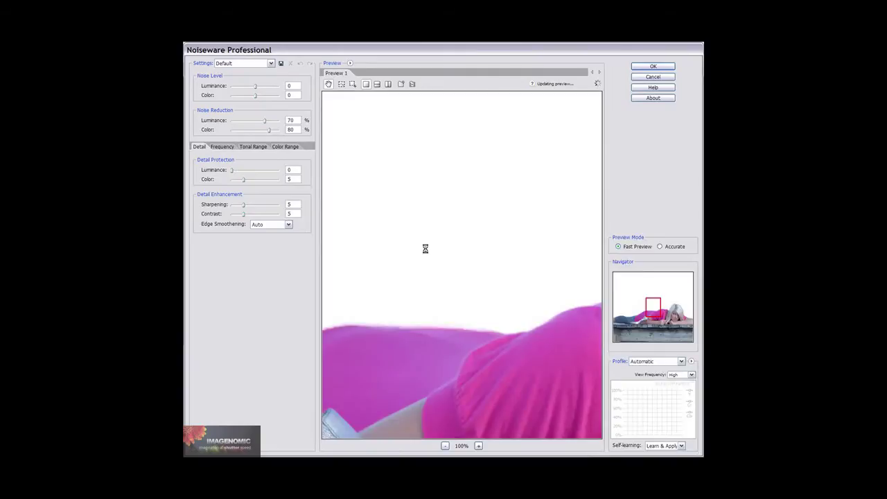
pyautogui.click(241, 63)
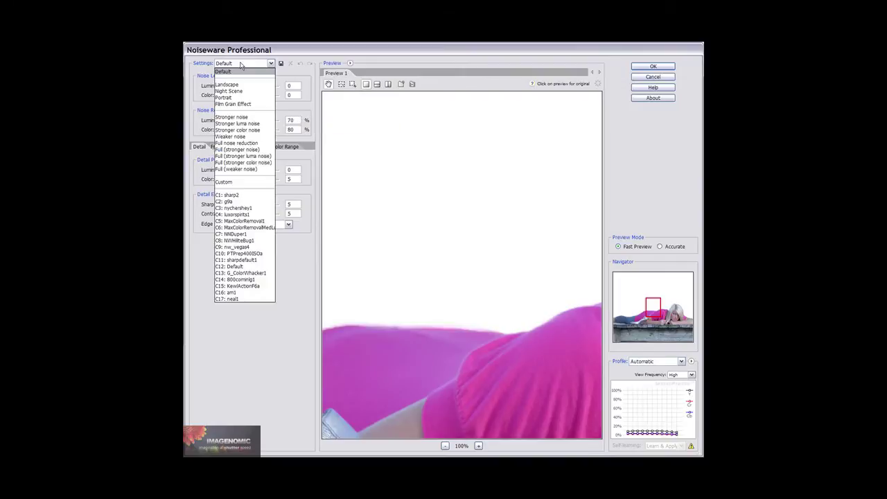
pyautogui.click(241, 72)
# Examine the noise reduction along the upper edge of the legs in the preview at 400%
pyautogui.moveTo(391, 409); pyautogui.dragTo(499, 333)
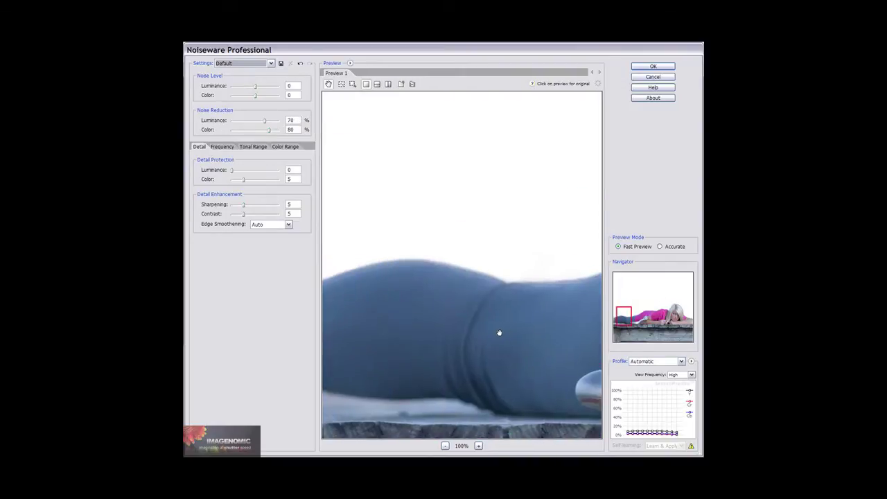
pyautogui.click(479, 446)
pyautogui.click(478, 446)
pyautogui.moveTo(472, 413); pyautogui.dragTo(517, 285)
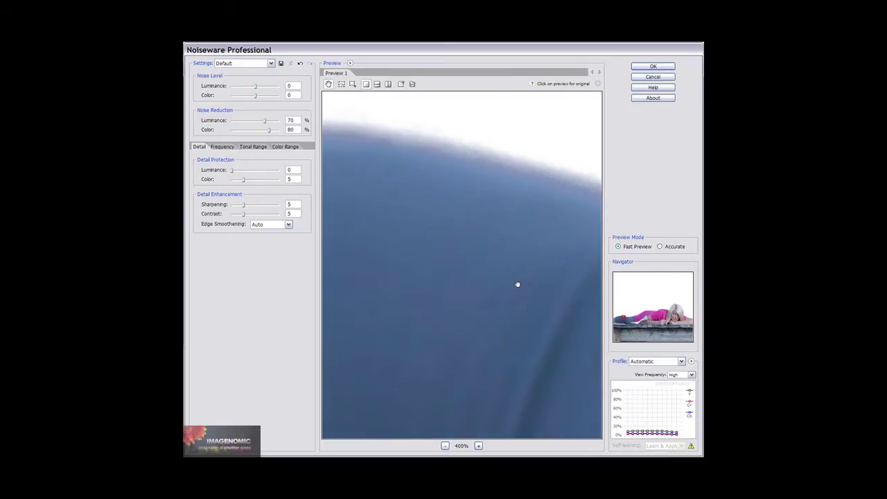
pyautogui.moveTo(427, 231); pyautogui.dragTo(501, 260)
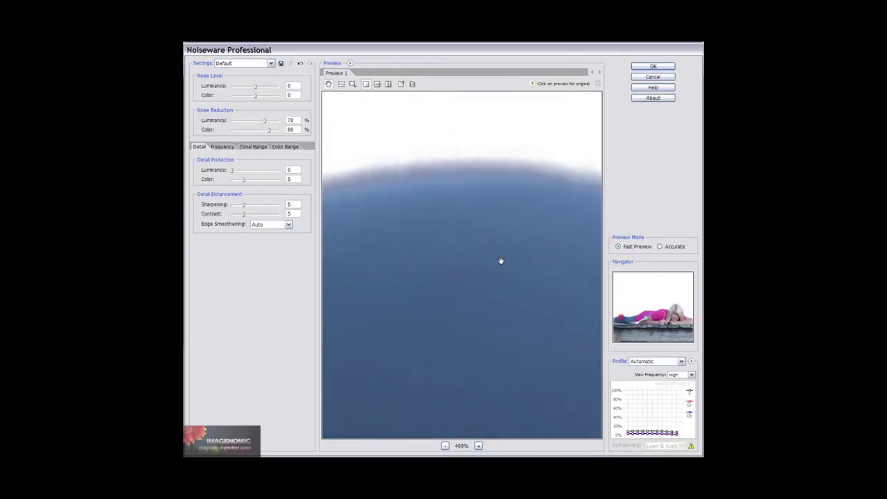
pyautogui.moveTo(396, 253); pyautogui.dragTo(520, 271)
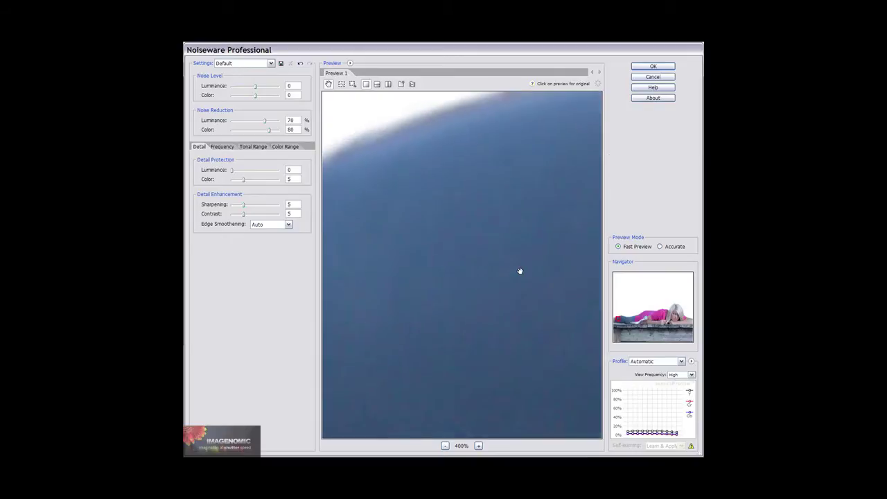
pyautogui.moveTo(463, 223); pyautogui.dragTo(493, 193)
pyautogui.moveTo(438, 228); pyautogui.dragTo(431, 279)
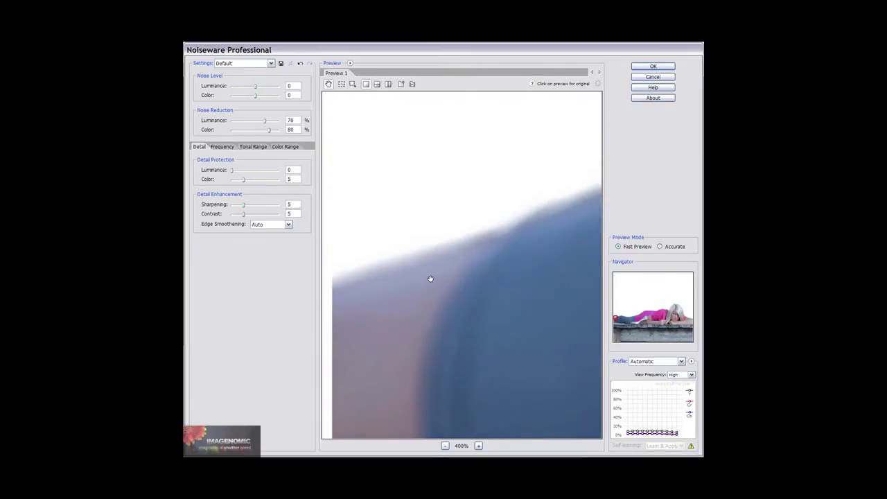
pyautogui.moveTo(549, 251); pyautogui.dragTo(478, 214)
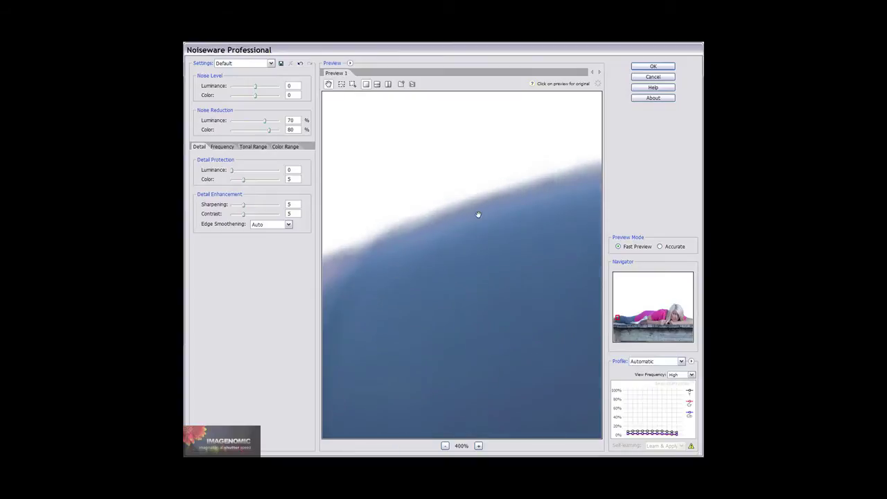
pyautogui.moveTo(531, 228); pyautogui.dragTo(361, 245)
pyautogui.moveTo(519, 181); pyautogui.dragTo(422, 179)
pyautogui.moveTo(524, 202); pyautogui.dragTo(341, 240)
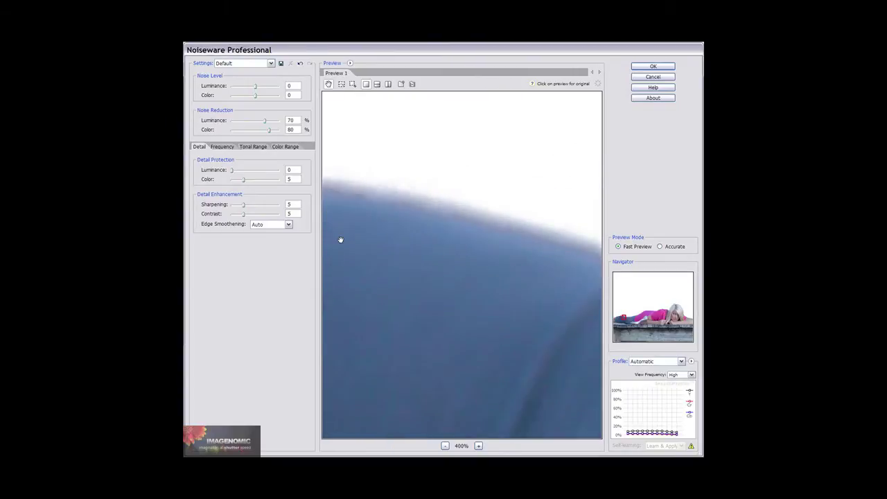
pyautogui.moveTo(523, 258); pyautogui.dragTo(382, 245)
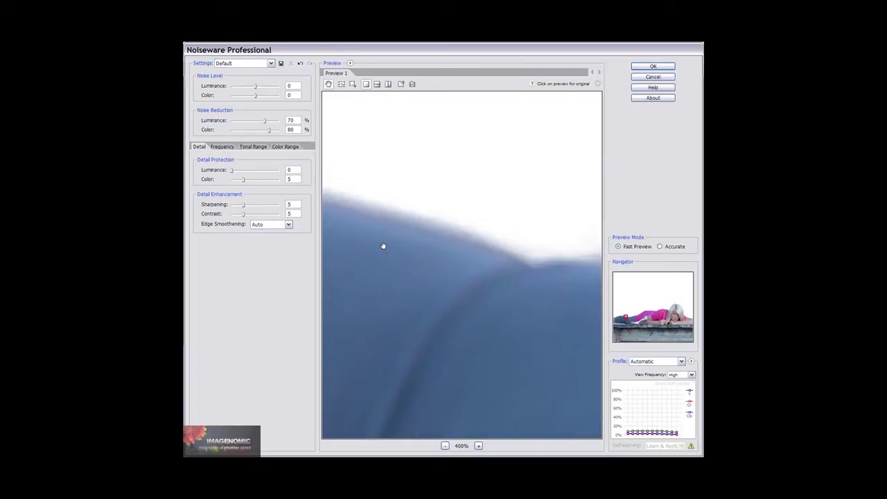
pyautogui.moveTo(430, 231); pyautogui.dragTo(341, 316)
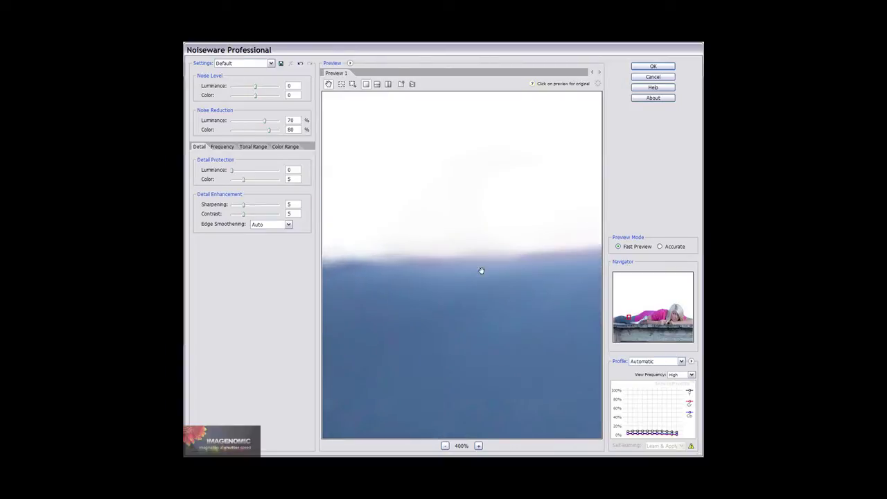
pyautogui.moveTo(520, 308); pyautogui.dragTo(484, 311)
pyautogui.moveTo(534, 289); pyautogui.dragTo(446, 293)
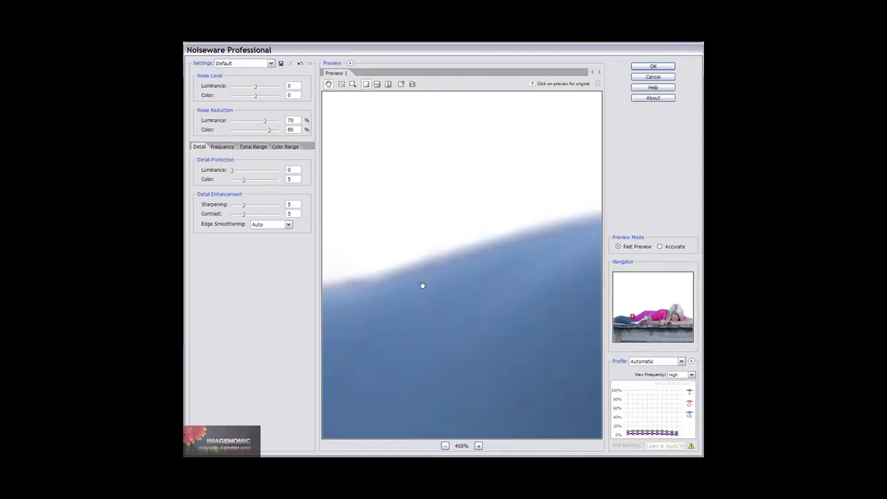
pyautogui.moveTo(570, 245); pyautogui.dragTo(414, 266)
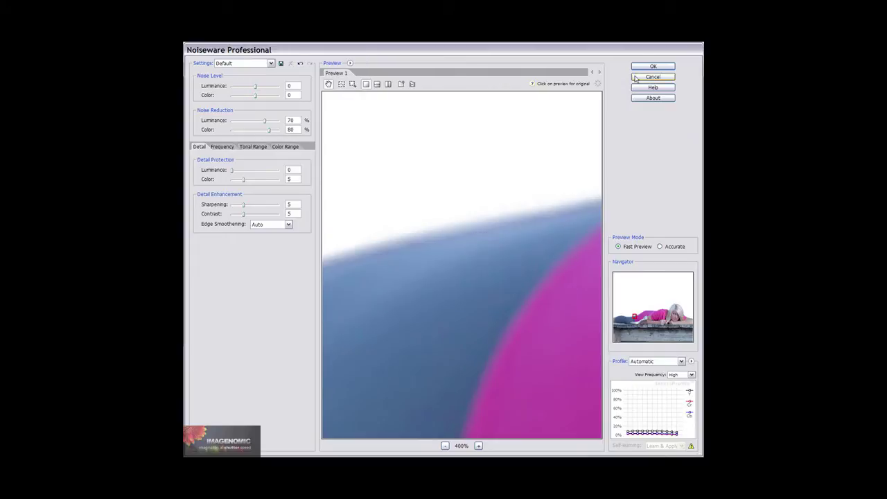
# Apply the Default noise reduction to the cutout layer
pyautogui.click(653, 66)
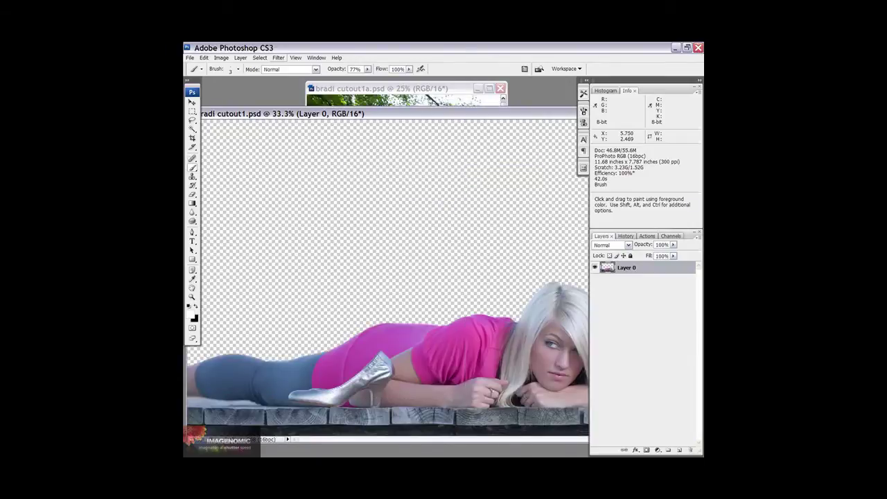
# Open Portraiture on the cutout layer, show it in a single preview at 25%, and compare the smoothing with the original
pyautogui.press('ctrl')
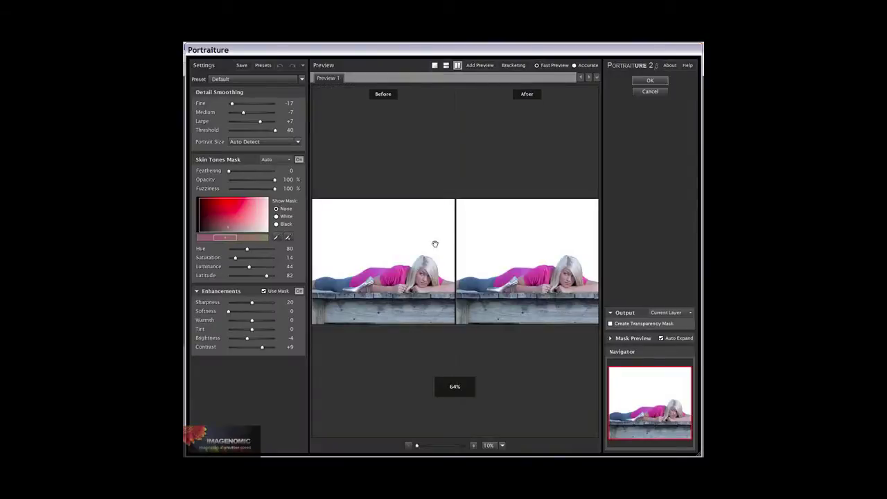
pyautogui.click(435, 65)
pyautogui.click(474, 446)
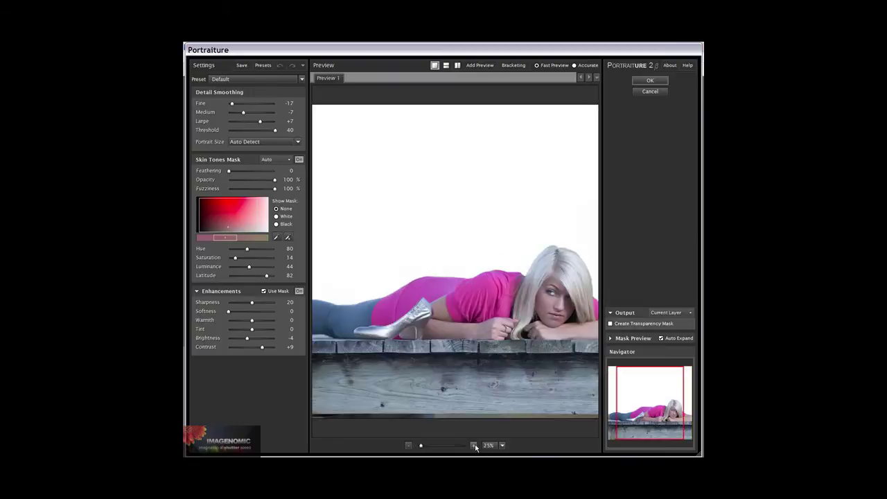
pyautogui.click(496, 306)
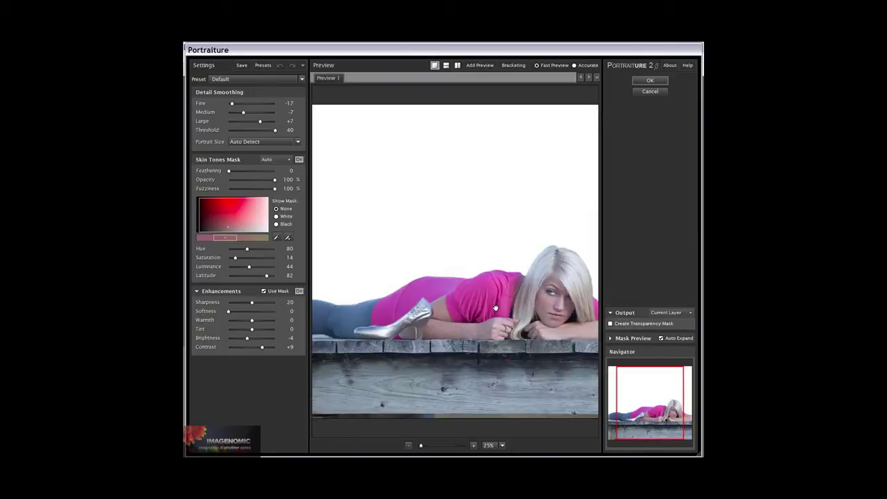
pyautogui.click(506, 302)
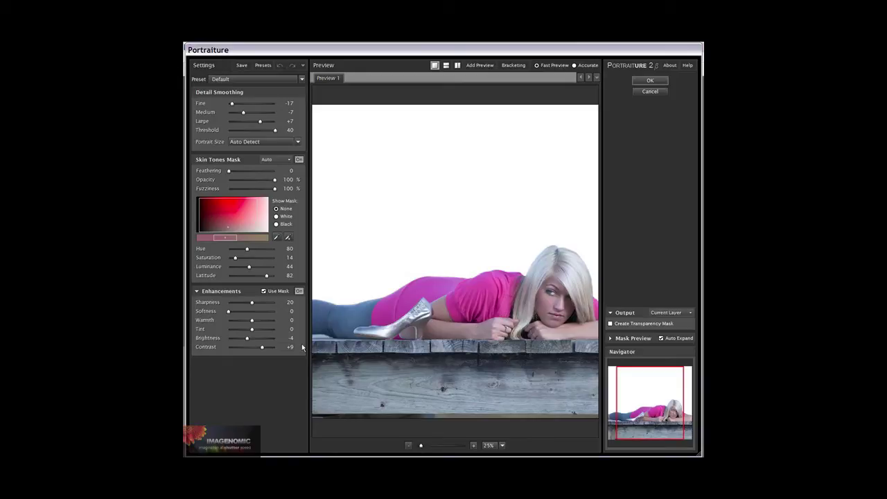
# Check the face and arms in the Portraiture preview at 50%, and apply the Default skin smoothing to the cutout layer
pyautogui.click(277, 237)
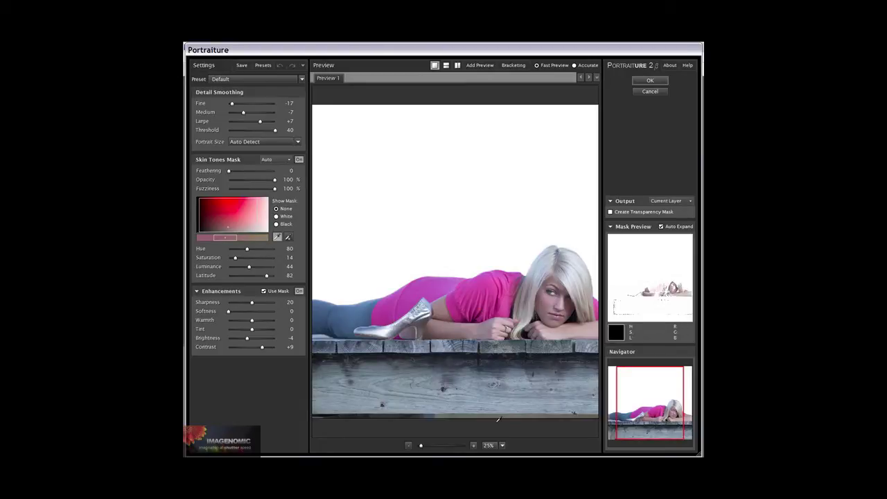
pyautogui.click(475, 445)
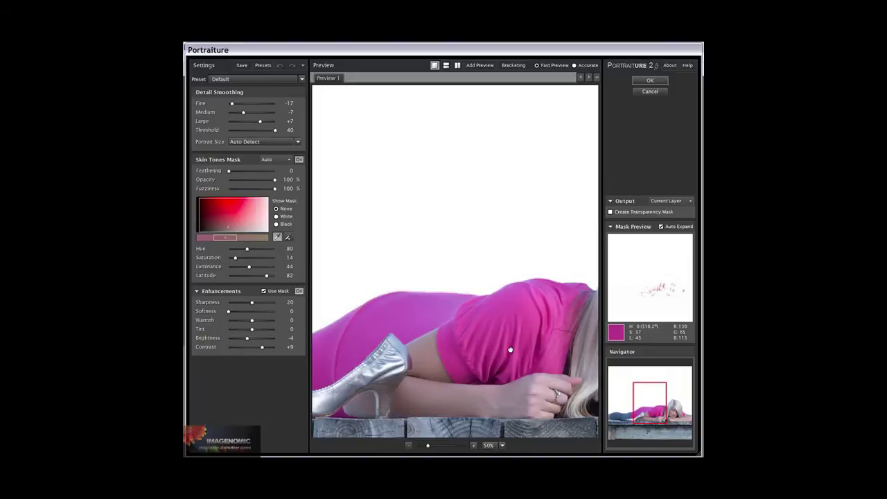
pyautogui.moveTo(484, 348); pyautogui.dragTo(370, 312)
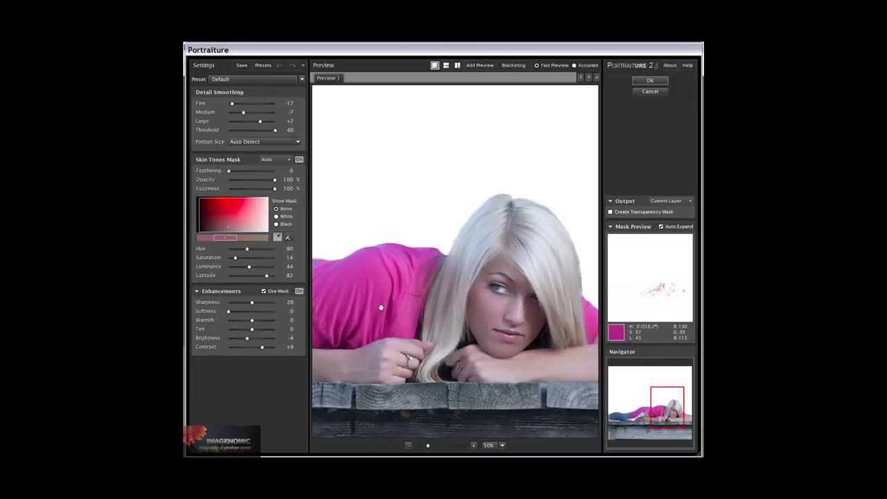
pyautogui.click(641, 82)
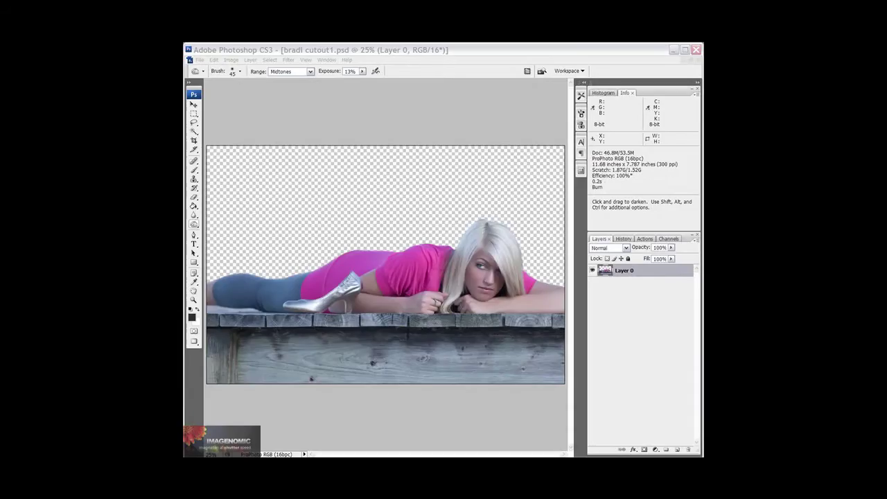
pyautogui.click(466, 56)
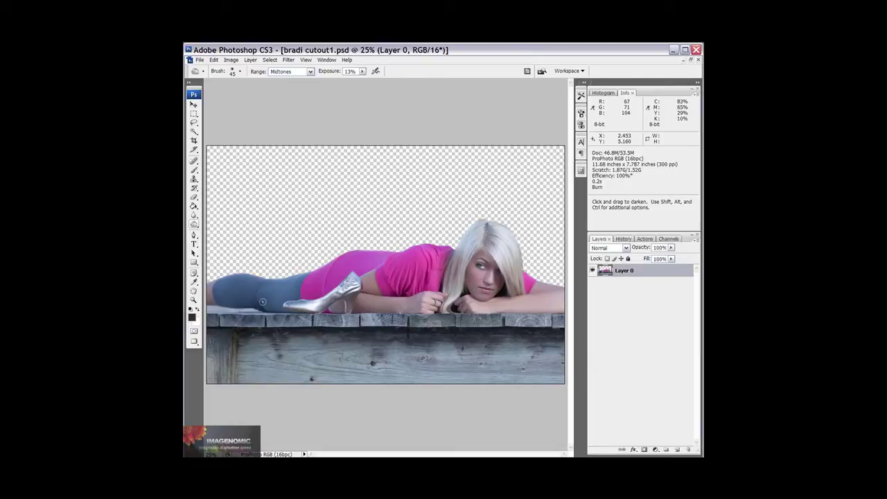
# Copy the cutout woman and paste her into the forest mill document bradi cutout1a.psd
pyautogui.press('ctrl')
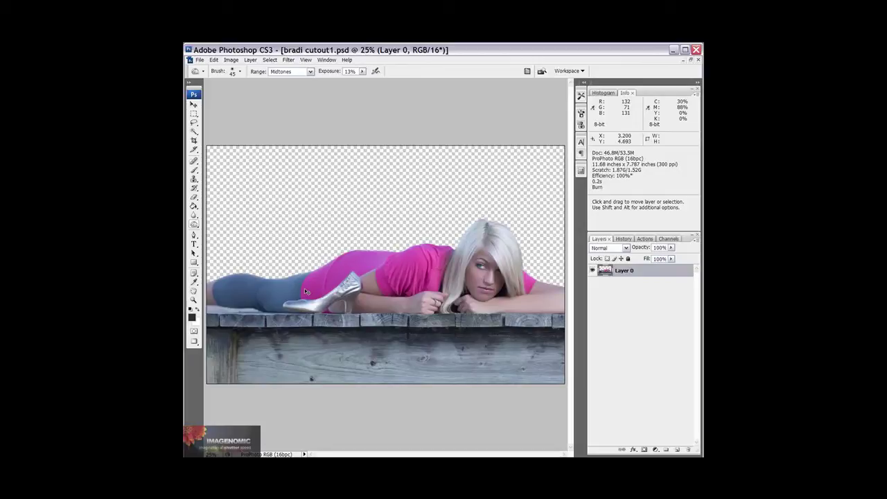
pyautogui.hotkey('ctrl', 'Tab')
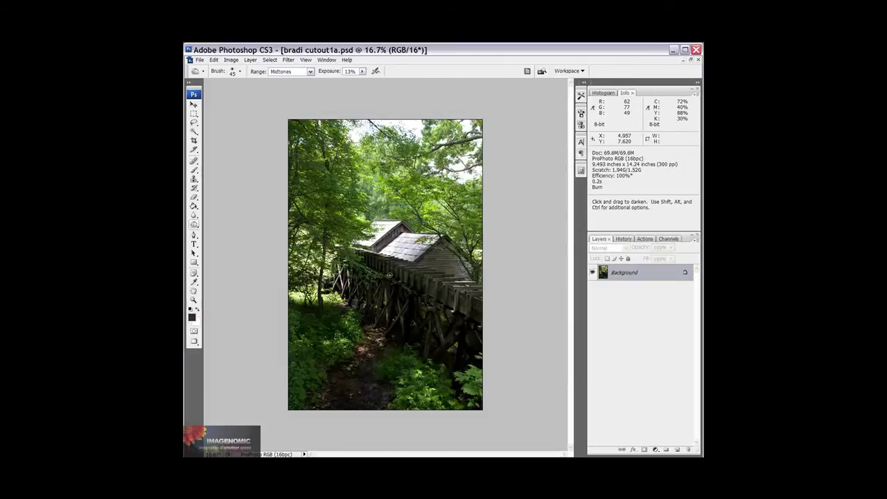
pyautogui.press('ctrl')
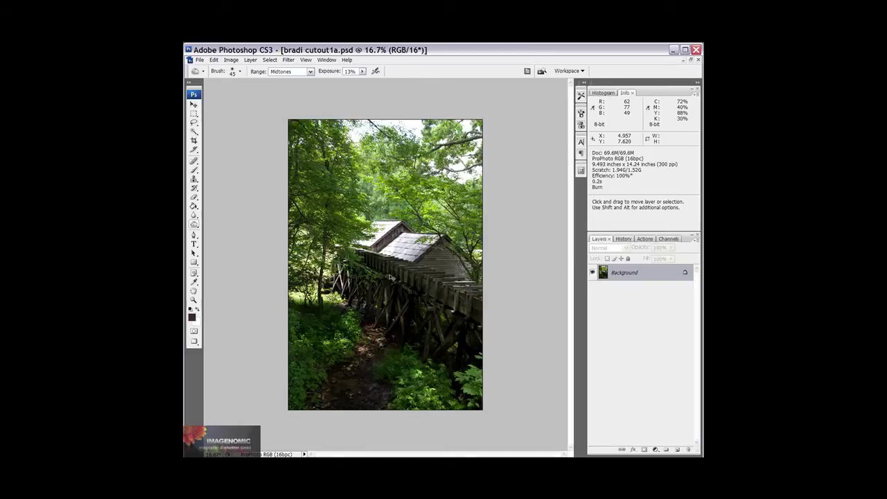
pyautogui.hotkey('ctrl', 'v')
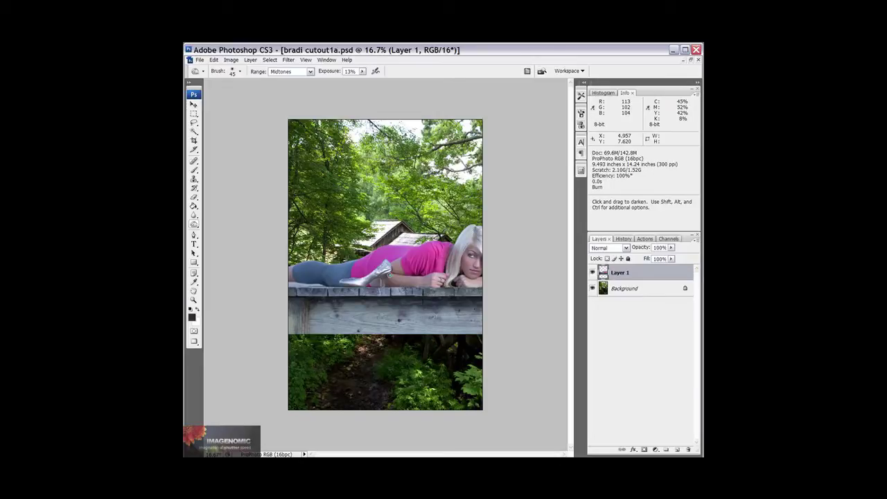
# Scale the pasted woman and bench proportionally to 82% and place them across the lower edge of the forest photo
pyautogui.press('ctrl')
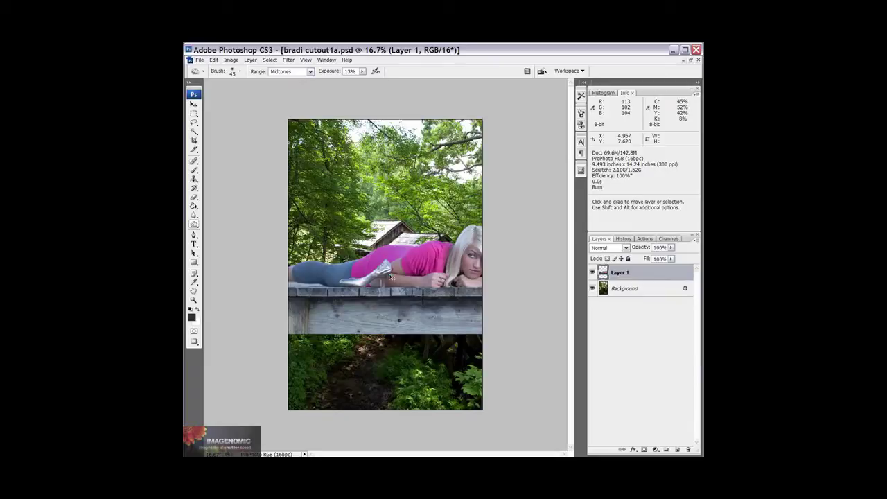
pyautogui.hotkey('ctrl', 't')
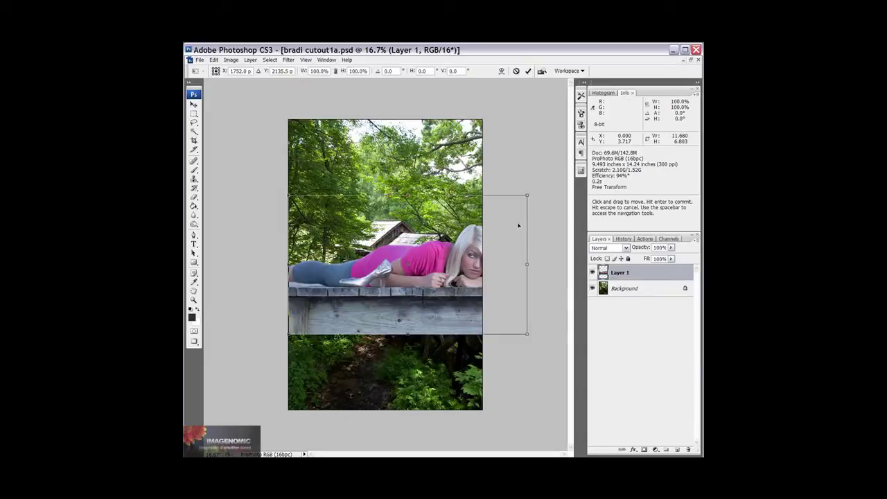
pyautogui.moveTo(527, 195); pyautogui.dragTo(495, 235)
pyautogui.moveTo(418, 278); pyautogui.dragTo(418, 358)
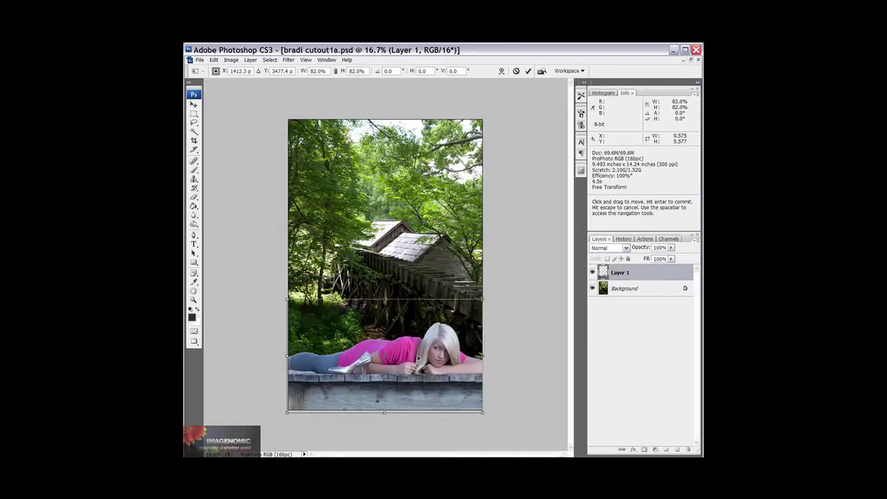
pyautogui.press('Return')
pyautogui.press('o')
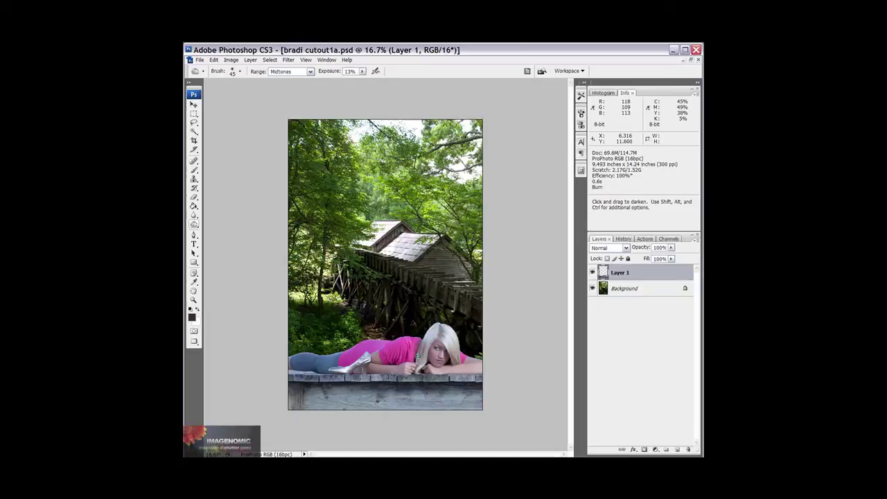
# Set the blending mode of Layer 1 to Lighter Color so the bright foliage shows through
pyautogui.click(626, 247)
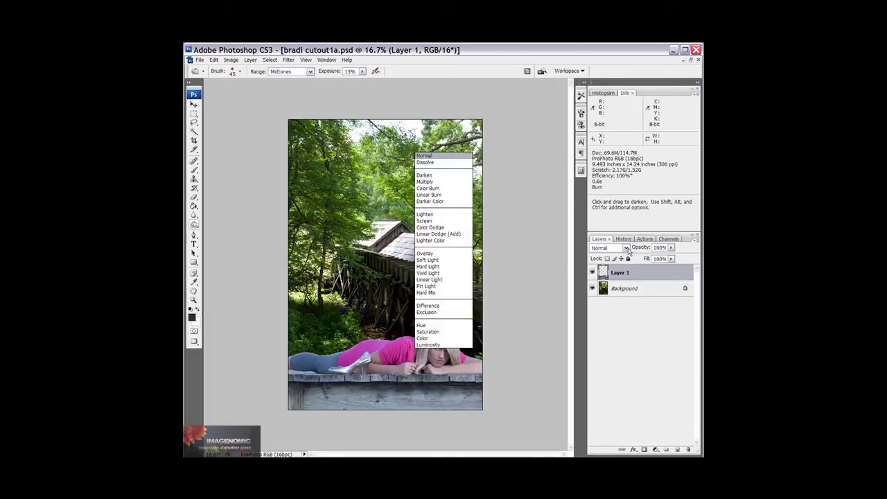
pyautogui.click(460, 241)
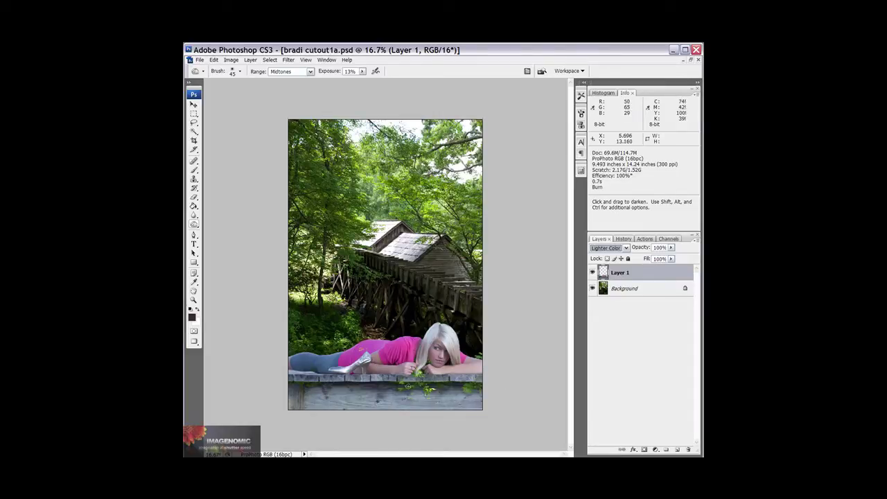
pyautogui.hotkey('ctrl', '+')
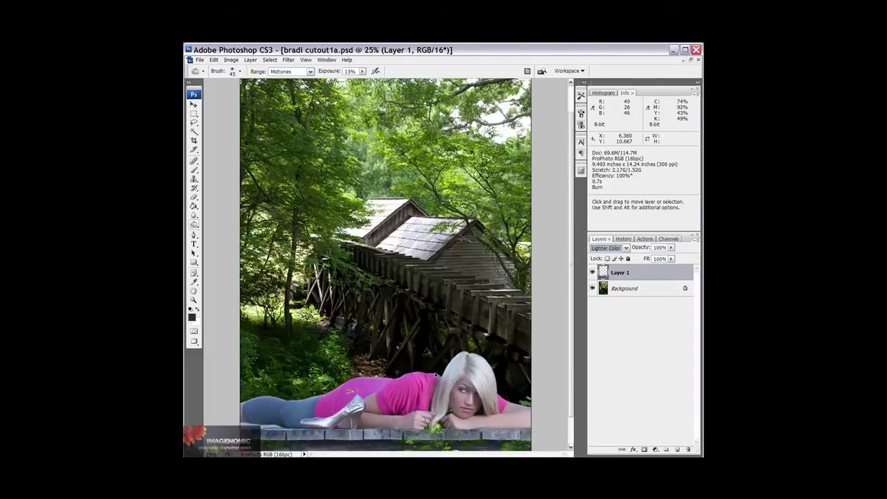
pyautogui.moveTo(436, 375); pyautogui.dragTo(435, 306)
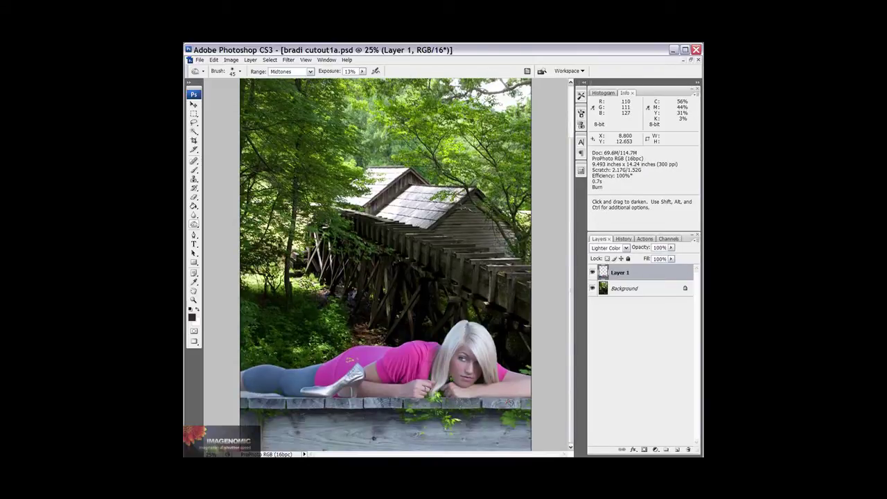
# Erase parts of both bench ends and its front on Layer 1 at 26% opacity with a 90-pixel brush, revealing the foliage
pyautogui.press('e')
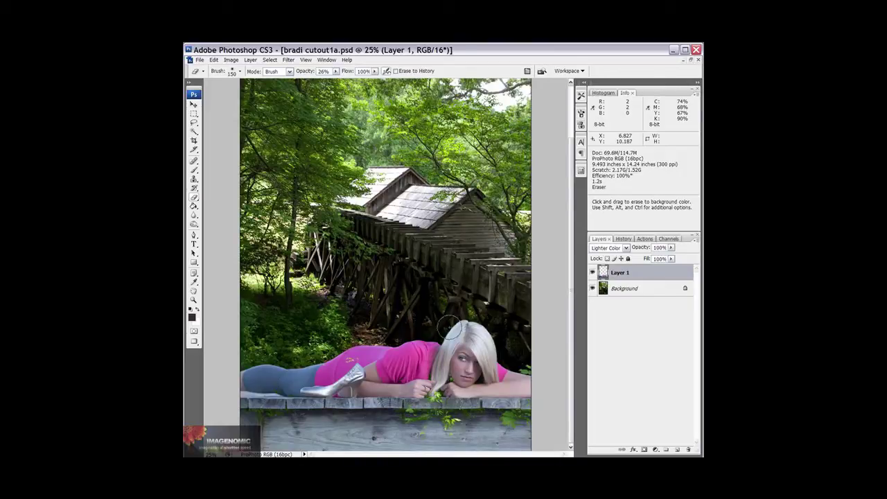
pyautogui.press('[')
pyautogui.press('[')
pyautogui.moveTo(525, 374)
pyautogui.mouseDown()
pyautogui.moveTo(522, 396)
pyautogui.moveTo(537, 368)
pyautogui.moveTo(521, 393)
pyautogui.mouseUp()
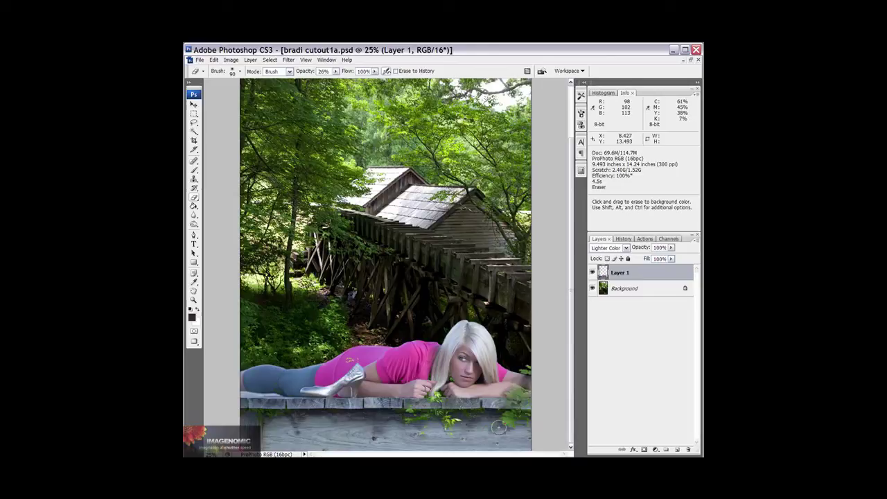
pyautogui.moveTo(496, 423)
pyautogui.mouseDown()
pyautogui.moveTo(436, 407)
pyautogui.moveTo(468, 413)
pyautogui.moveTo(440, 404)
pyautogui.moveTo(489, 437)
pyautogui.moveTo(492, 424)
pyautogui.moveTo(508, 442)
pyautogui.moveTo(474, 444)
pyautogui.moveTo(508, 432)
pyautogui.moveTo(505, 424)
pyautogui.moveTo(534, 406)
pyautogui.moveTo(521, 395)
pyautogui.moveTo(492, 410)
pyautogui.moveTo(527, 393)
pyautogui.moveTo(482, 406)
pyautogui.moveTo(441, 404)
pyautogui.moveTo(443, 395)
pyautogui.moveTo(430, 411)
pyautogui.mouseUp()
pyautogui.moveTo(265, 412)
pyautogui.mouseDown()
pyautogui.moveTo(245, 394)
pyautogui.moveTo(272, 399)
pyautogui.moveTo(243, 394)
pyautogui.moveTo(272, 397)
pyautogui.mouseUp()
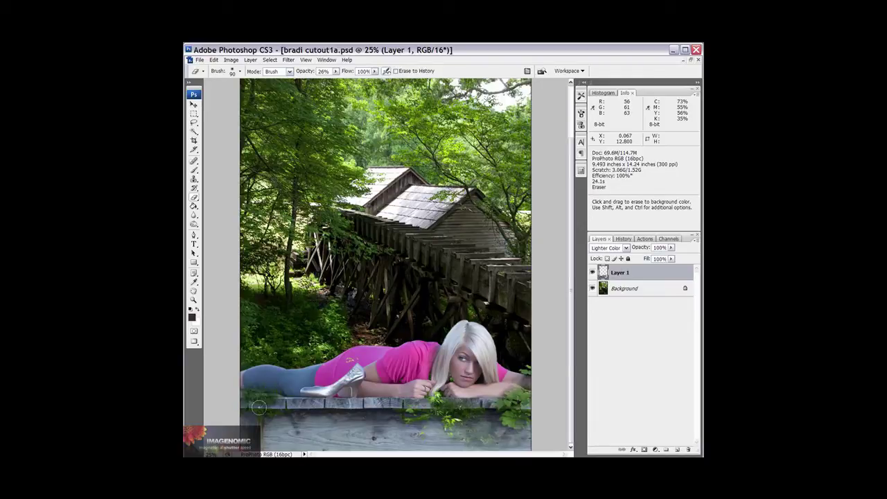
pyautogui.moveTo(243, 415)
pyautogui.mouseDown()
pyautogui.moveTo(272, 408)
pyautogui.moveTo(254, 400)
pyautogui.moveTo(280, 405)
pyautogui.moveTo(244, 391)
pyautogui.moveTo(272, 412)
pyautogui.moveTo(268, 419)
pyautogui.mouseUp()
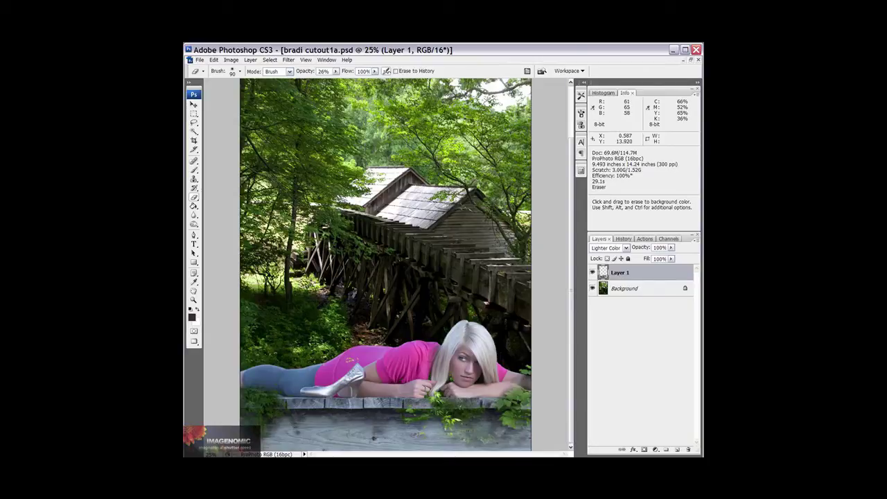
# Fade the lower front boards of the bench with the Eraser at 26% opacity, using 300- and 175-pixel brushes
pyautogui.press(']')
pyautogui.press(']')
pyautogui.press(']')
pyautogui.press(']')
pyautogui.press(']')
pyautogui.press(']')
pyautogui.press(']')
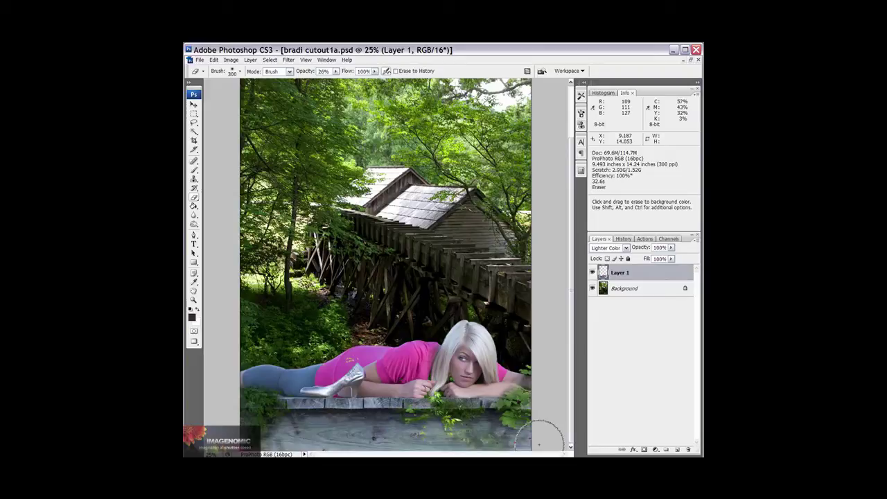
pyautogui.moveTo(382, 429); pyautogui.dragTo(232, 420)
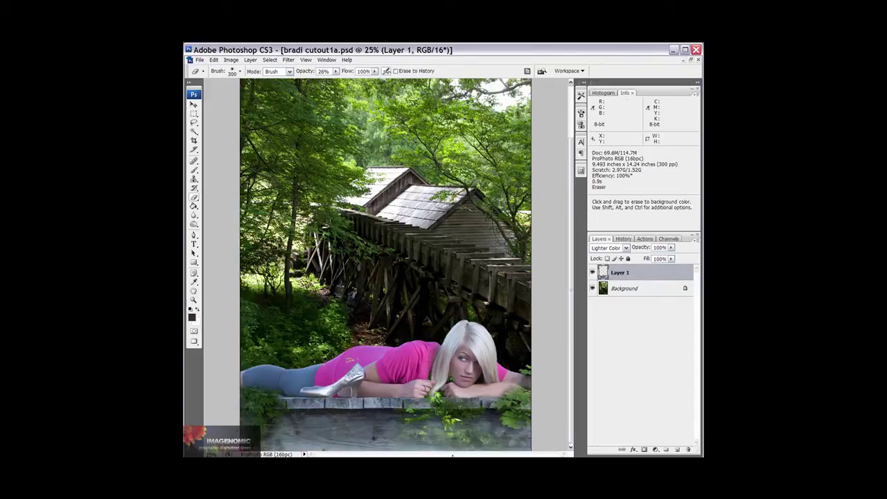
pyautogui.press('[')
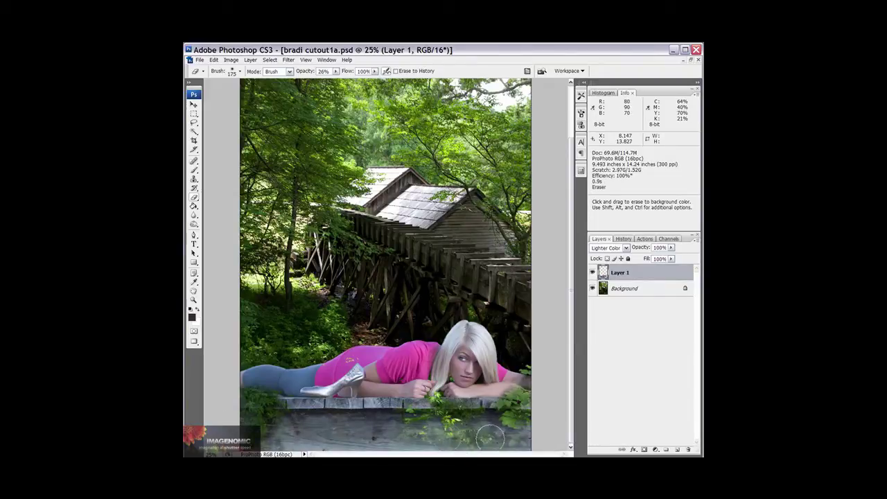
pyautogui.moveTo(431, 435)
pyautogui.mouseDown()
pyautogui.moveTo(472, 441)
pyautogui.moveTo(450, 416)
pyautogui.moveTo(451, 423)
pyautogui.moveTo(517, 429)
pyautogui.moveTo(506, 441)
pyautogui.moveTo(498, 444)
pyautogui.moveTo(533, 398)
pyautogui.moveTo(435, 413)
pyautogui.moveTo(509, 405)
pyautogui.moveTo(500, 410)
pyautogui.moveTo(434, 410)
pyautogui.moveTo(472, 406)
pyautogui.moveTo(463, 412)
pyautogui.moveTo(466, 428)
pyautogui.moveTo(526, 405)
pyautogui.moveTo(520, 410)
pyautogui.moveTo(502, 415)
pyautogui.moveTo(538, 378)
pyautogui.moveTo(518, 414)
pyautogui.moveTo(482, 419)
pyautogui.moveTo(472, 434)
pyautogui.moveTo(479, 443)
pyautogui.moveTo(405, 436)
pyautogui.moveTo(394, 414)
pyautogui.moveTo(281, 407)
pyautogui.moveTo(418, 420)
pyautogui.moveTo(278, 413)
pyautogui.moveTo(392, 410)
pyautogui.moveTo(408, 416)
pyautogui.moveTo(256, 414)
pyautogui.moveTo(256, 432)
pyautogui.moveTo(258, 390)
pyautogui.moveTo(236, 409)
pyautogui.moveTo(241, 431)
pyautogui.moveTo(285, 435)
pyautogui.moveTo(255, 395)
pyautogui.moveTo(238, 422)
pyautogui.moveTo(269, 438)
pyautogui.moveTo(287, 429)
pyautogui.moveTo(277, 405)
pyautogui.moveTo(274, 421)
pyautogui.moveTo(291, 410)
pyautogui.moveTo(295, 420)
pyautogui.moveTo(286, 445)
pyautogui.mouseUp()
# Erase the bench edges around the foliage with a 60-pixel brush, including the left plank end and the front boards
pyautogui.press('[')
pyautogui.press('[')
pyautogui.press('[')
pyautogui.press('[')
pyautogui.press('[')
pyautogui.press('[')
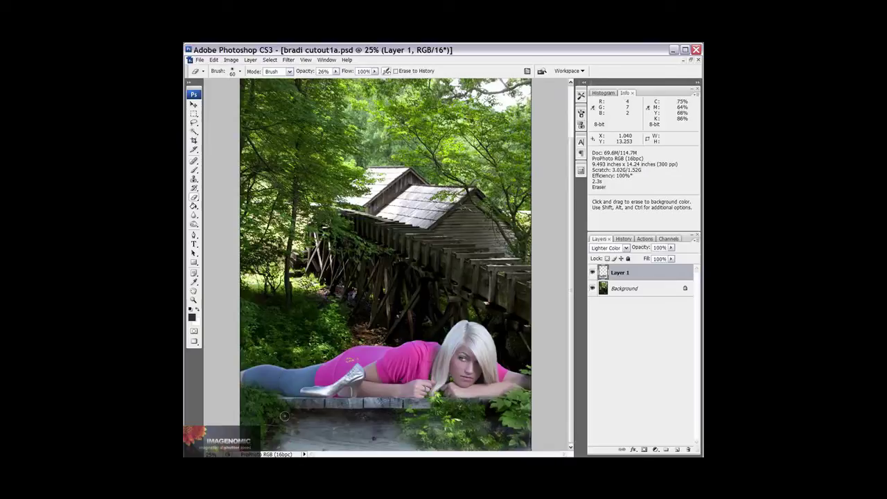
pyautogui.moveTo(275, 400); pyautogui.dragTo(245, 390)
pyautogui.moveTo(299, 436)
pyautogui.mouseDown()
pyautogui.moveTo(422, 448)
pyautogui.moveTo(436, 441)
pyautogui.moveTo(352, 433)
pyautogui.moveTo(327, 441)
pyautogui.moveTo(336, 437)
pyautogui.moveTo(317, 427)
pyautogui.moveTo(426, 440)
pyautogui.moveTo(436, 421)
pyautogui.moveTo(423, 415)
pyautogui.moveTo(416, 430)
pyautogui.moveTo(421, 414)
pyautogui.moveTo(463, 408)
pyautogui.moveTo(437, 396)
pyautogui.moveTo(454, 415)
pyautogui.moveTo(524, 435)
pyautogui.moveTo(485, 409)
pyautogui.moveTo(498, 419)
pyautogui.moveTo(516, 409)
pyautogui.moveTo(507, 411)
pyautogui.moveTo(540, 373)
pyautogui.moveTo(525, 394)
pyautogui.moveTo(513, 387)
pyautogui.moveTo(520, 399)
pyautogui.moveTo(528, 375)
pyautogui.moveTo(476, 440)
pyautogui.moveTo(474, 405)
pyautogui.mouseUp()
pyautogui.press(']')
pyautogui.press(']')
pyautogui.press(']')
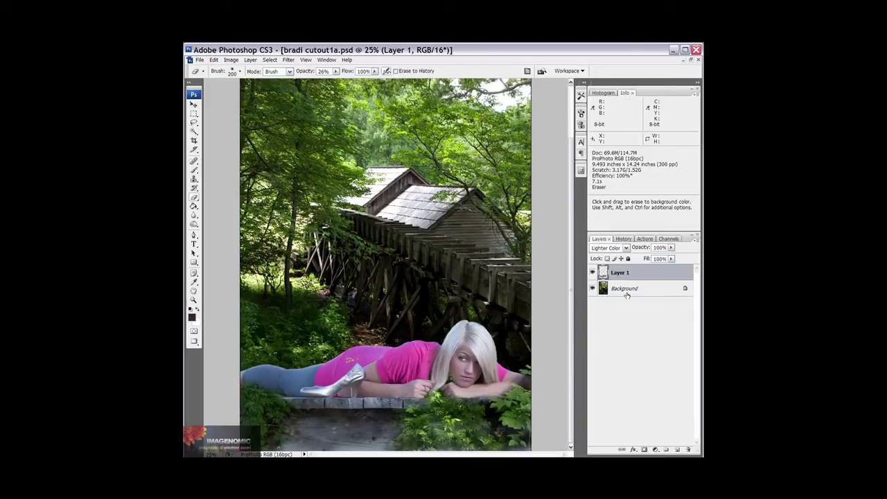
# Hide Layer 1, clone out the bright leaves on the Background's path behind the woman's shirt, and show Layer 1 again
pyautogui.click(593, 272)
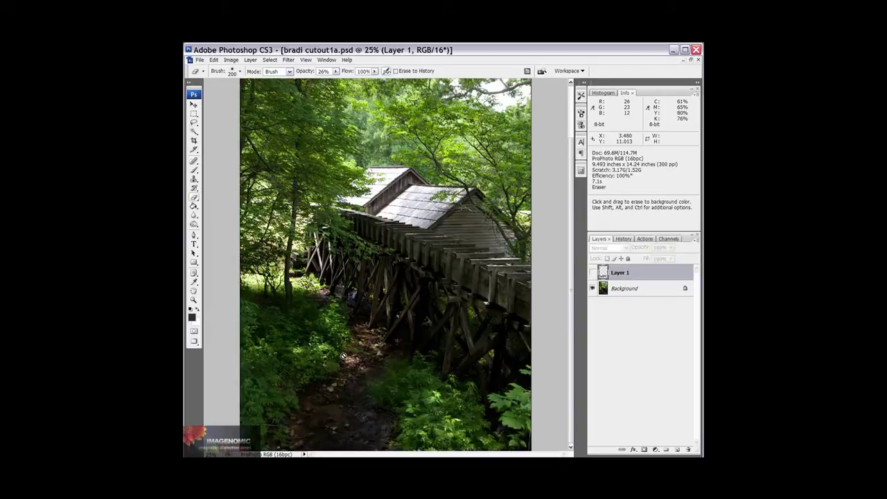
pyautogui.press('s')
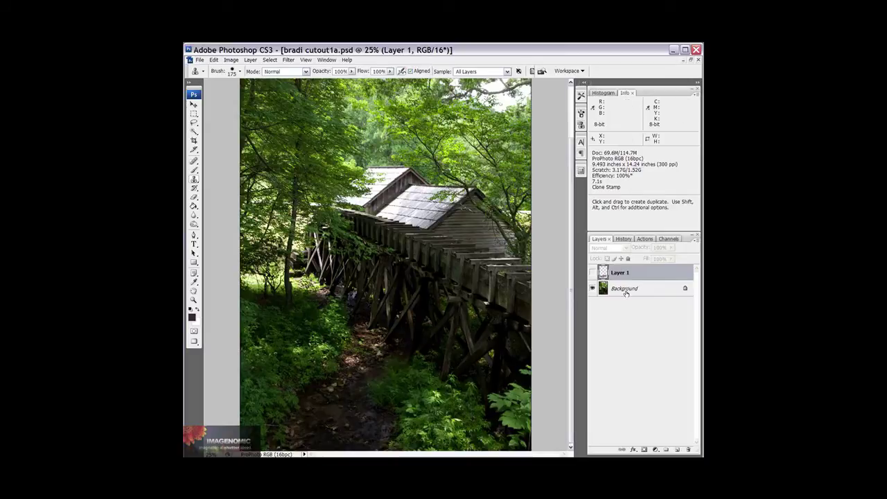
pyautogui.click(624, 289)
pyautogui.keyDown('alt'); pyautogui.click(351, 378); pyautogui.keyUp('alt')
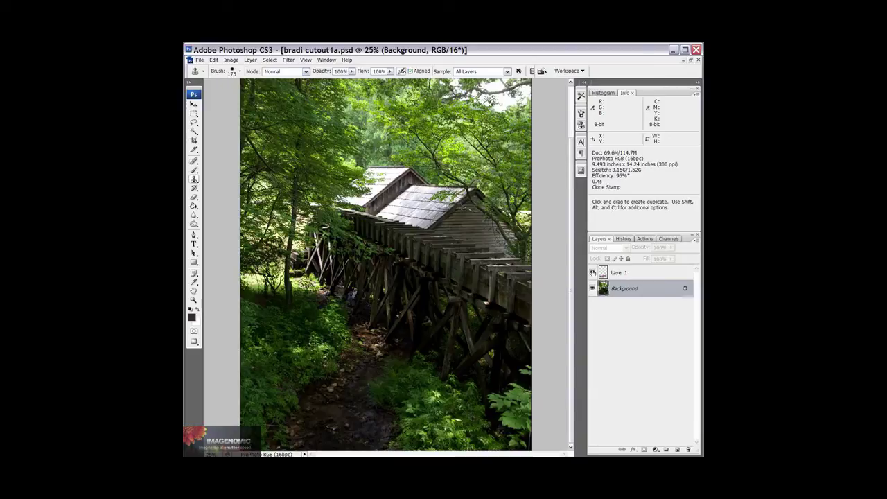
pyautogui.click(593, 273)
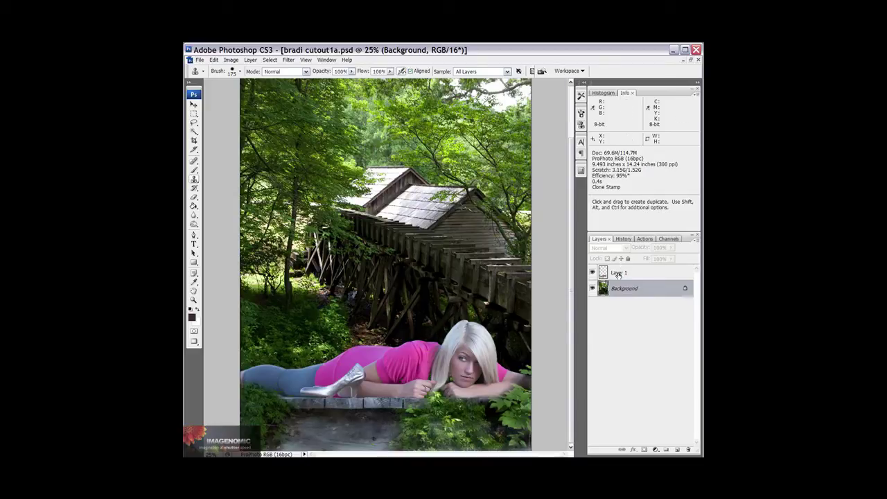
# Burn the midtones along the woman's upper back and hair on Layer 1 at 13% exposure with an enlarged brush
pyautogui.click(634, 271)
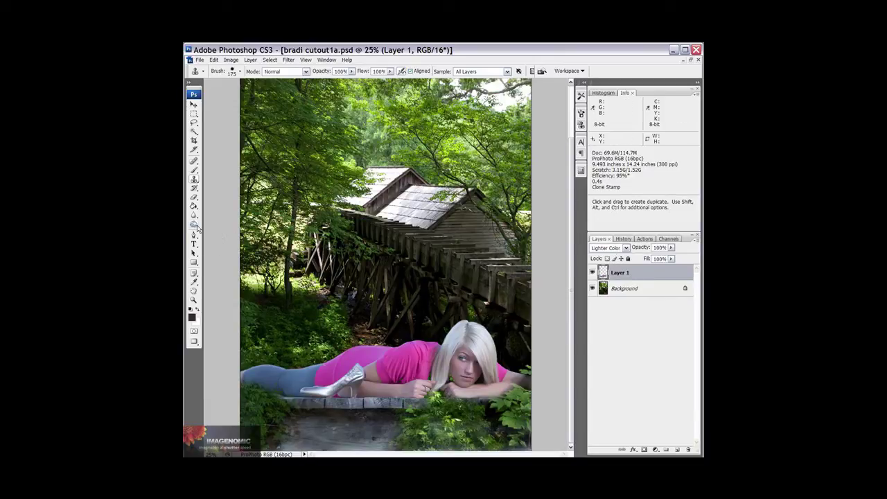
pyautogui.click(197, 228)
pyautogui.click(228, 231)
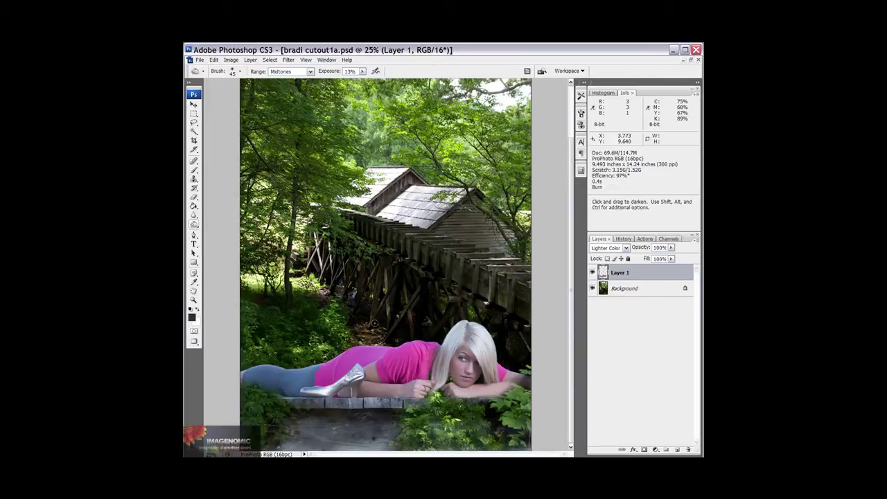
pyautogui.press(']')
pyautogui.press(']')
pyautogui.press(']')
pyautogui.press(']')
pyautogui.moveTo(393, 344)
pyautogui.mouseDown()
pyautogui.moveTo(235, 374)
pyautogui.moveTo(308, 383)
pyautogui.moveTo(478, 350)
pyautogui.moveTo(459, 330)
pyautogui.moveTo(452, 341)
pyautogui.moveTo(439, 340)
pyautogui.moveTo(476, 319)
pyautogui.moveTo(466, 320)
pyautogui.moveTo(489, 344)
pyautogui.moveTo(481, 339)
pyautogui.moveTo(492, 362)
pyautogui.moveTo(513, 372)
pyautogui.moveTo(477, 391)
pyautogui.moveTo(458, 388)
pyautogui.moveTo(494, 400)
pyautogui.moveTo(515, 389)
pyautogui.moveTo(514, 375)
pyautogui.moveTo(494, 392)
pyautogui.moveTo(507, 392)
pyautogui.moveTo(361, 392)
pyautogui.moveTo(334, 356)
pyautogui.moveTo(321, 392)
pyautogui.moveTo(267, 378)
pyautogui.moveTo(355, 370)
pyautogui.moveTo(378, 344)
pyautogui.moveTo(312, 378)
pyautogui.moveTo(416, 342)
pyautogui.moveTo(364, 370)
pyautogui.moveTo(256, 402)
pyautogui.moveTo(324, 404)
pyautogui.moveTo(293, 380)
pyautogui.moveTo(267, 387)
pyautogui.moveTo(236, 378)
pyautogui.moveTo(316, 401)
pyautogui.moveTo(483, 381)
pyautogui.moveTo(459, 358)
pyautogui.moveTo(454, 338)
pyautogui.mouseUp()
# Darken the woman's hair and outstretched arm on Layer 1 with a 175-pixel Burn brush
pyautogui.press(']')
pyautogui.press(']')
pyautogui.press(']')
pyautogui.press(']')
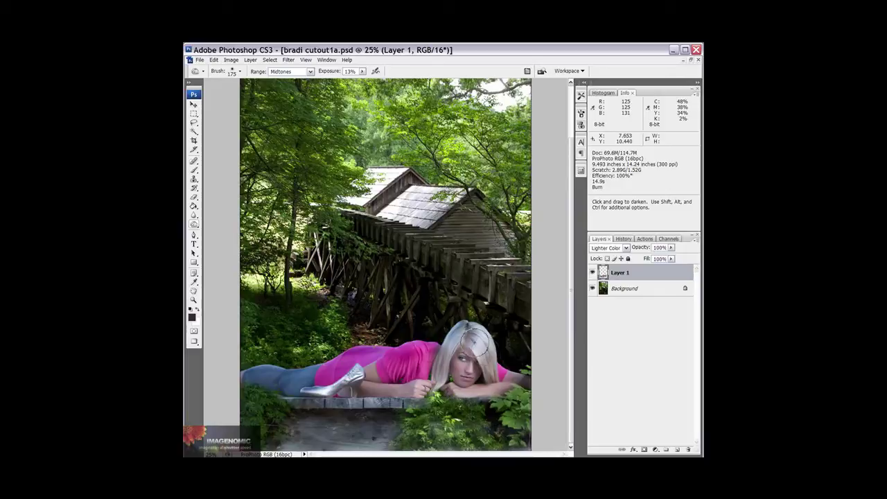
pyautogui.moveTo(493, 372)
pyautogui.mouseDown()
pyautogui.moveTo(472, 396)
pyautogui.moveTo(370, 403)
pyautogui.moveTo(418, 425)
pyautogui.moveTo(480, 401)
pyautogui.moveTo(456, 374)
pyautogui.moveTo(527, 341)
pyautogui.mouseUp()
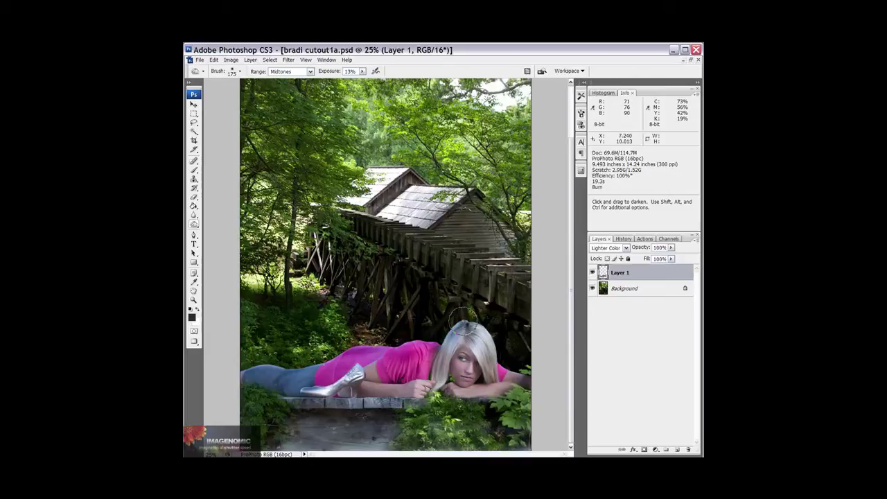
pyautogui.moveTo(513, 378)
pyautogui.mouseDown()
pyautogui.moveTo(506, 344)
pyautogui.moveTo(515, 374)
pyautogui.moveTo(514, 363)
pyautogui.moveTo(539, 363)
pyautogui.mouseUp()
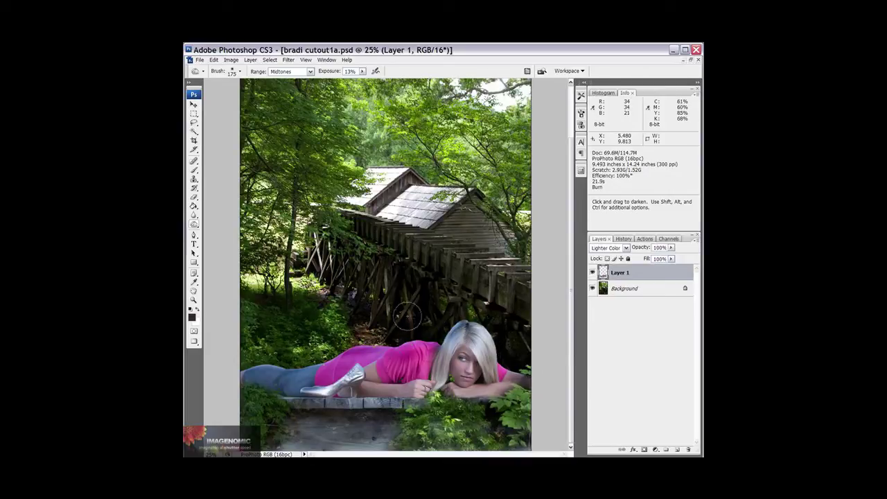
# Burn the area from the shoe to the shirt on Layer 1, hide that layer and make the Background active
pyautogui.moveTo(353, 406)
pyautogui.mouseDown()
pyautogui.moveTo(374, 388)
pyautogui.moveTo(362, 381)
pyautogui.moveTo(420, 382)
pyautogui.moveTo(389, 406)
pyautogui.moveTo(429, 360)
pyautogui.mouseUp()
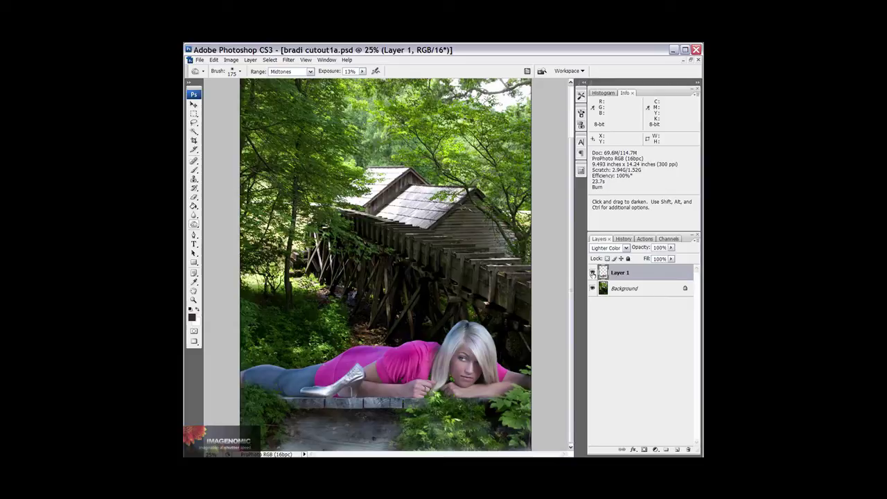
pyautogui.click(595, 273)
pyautogui.click(622, 289)
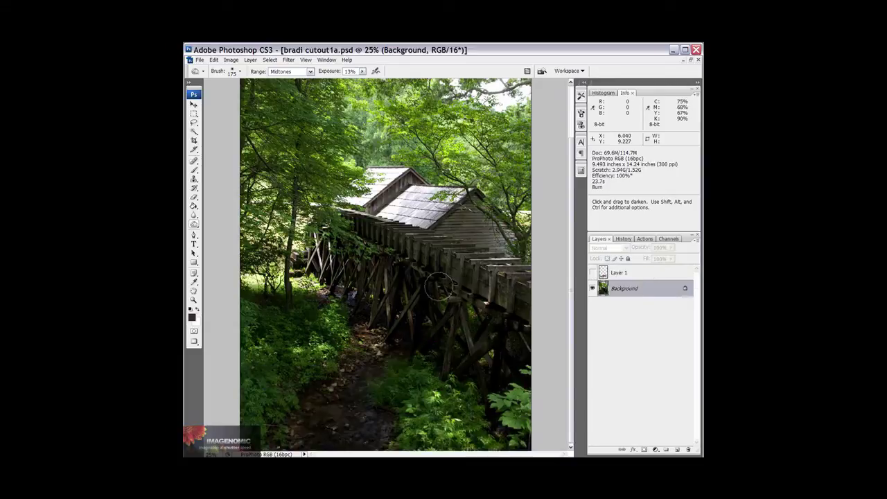
# Inspect the trestle timbers on the Background for noise and apply Noiseware Professional with the Default settings
pyautogui.hotkey('ctrl', '+')
pyautogui.hotkey('ctrl', '+')
pyautogui.hotkey('ctrl', '+')
pyautogui.hotkey('ctrl', '+')
pyautogui.hotkey('ctrl', '+')
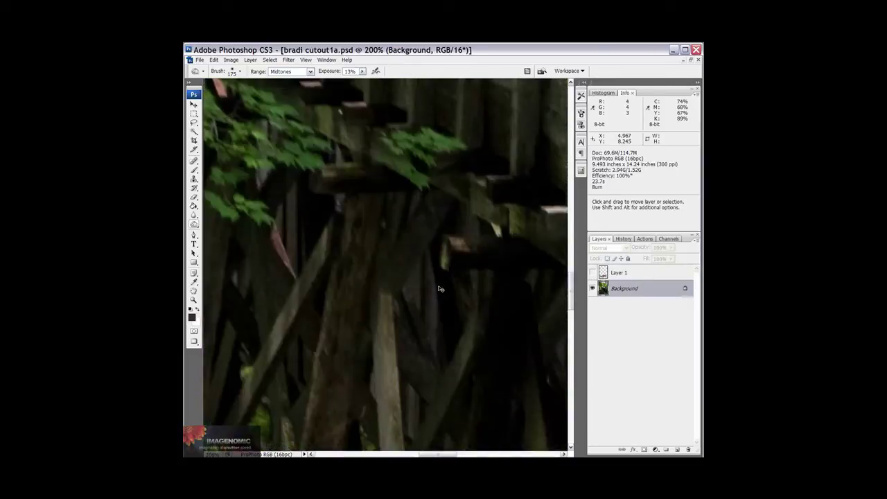
pyautogui.moveTo(392, 293); pyautogui.dragTo(391, 401)
pyautogui.moveTo(350, 264); pyautogui.dragTo(356, 368)
pyautogui.moveTo(354, 229); pyautogui.dragTo(403, 325)
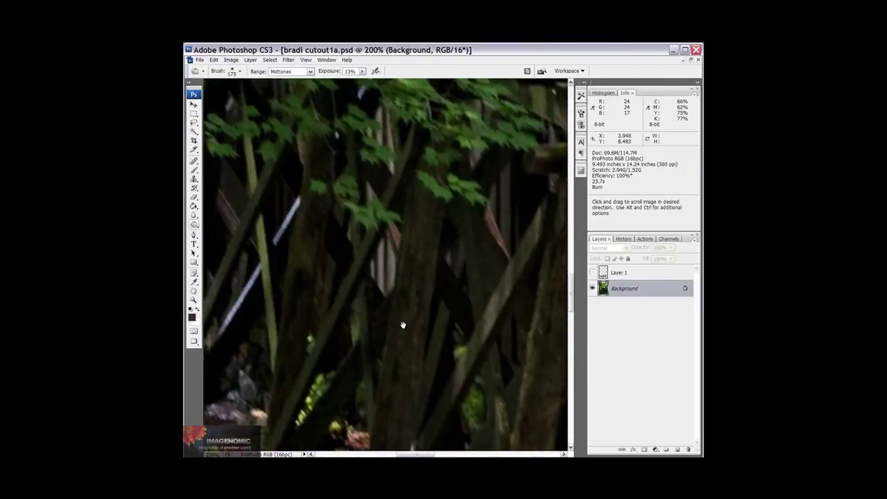
pyautogui.press('space')
pyautogui.hotkey('ctrl', 'alt', 'f')
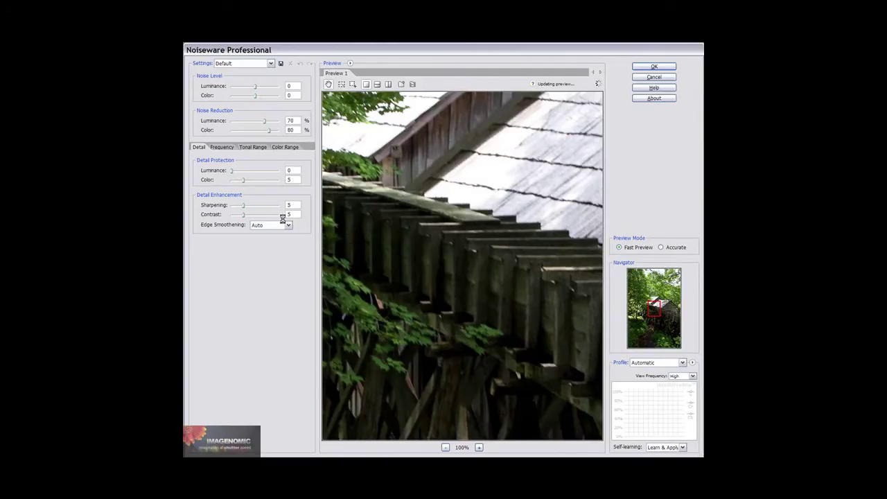
pyautogui.click(479, 448)
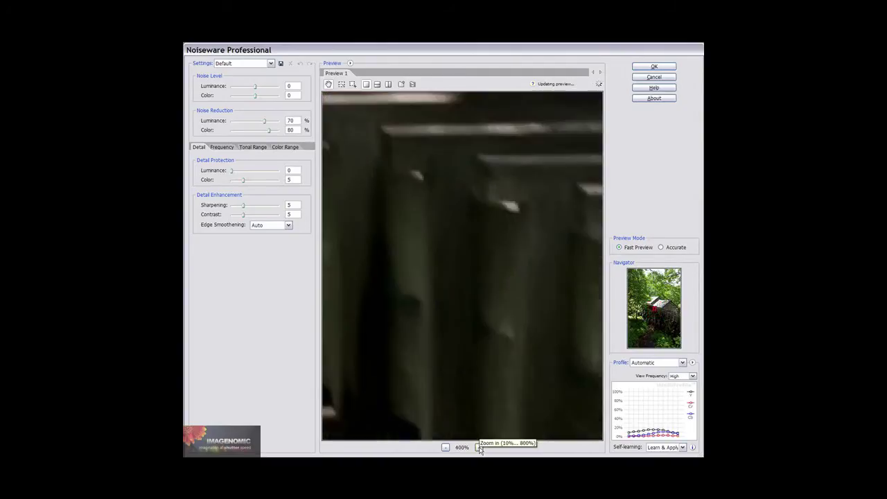
pyautogui.moveTo(457, 336); pyautogui.dragTo(544, 430)
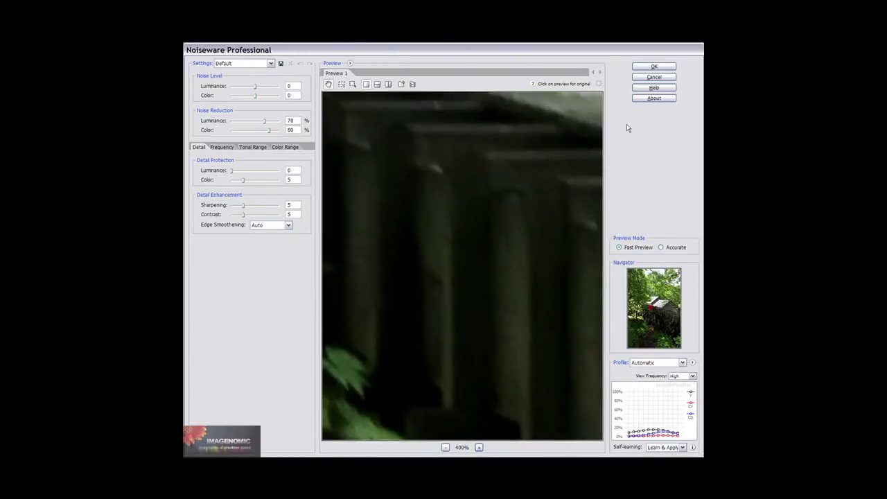
pyautogui.click(654, 67)
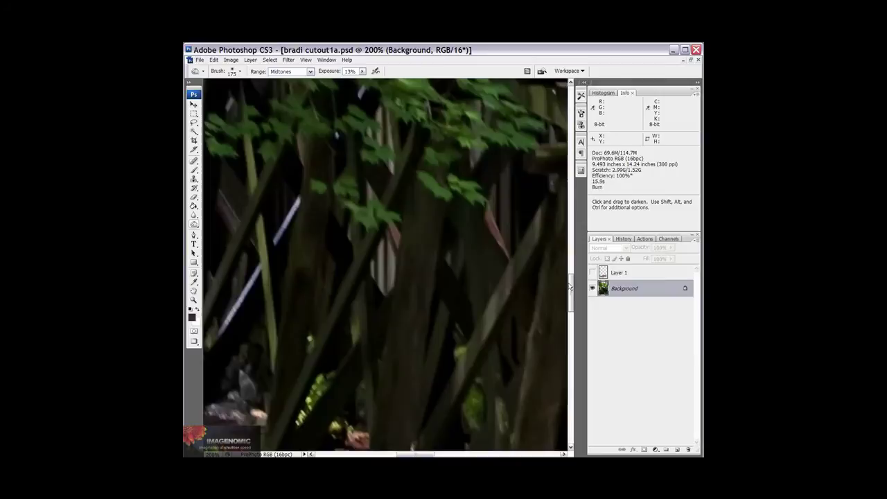
# Show Layer 1 again over the whole Background image
pyautogui.hotkey('ctrl', '-')
pyautogui.hotkey('ctrl', '-')
pyautogui.hotkey('ctrl', '-')
pyautogui.hotkey('ctrl', '-')
pyautogui.hotkey('ctrl', '-')
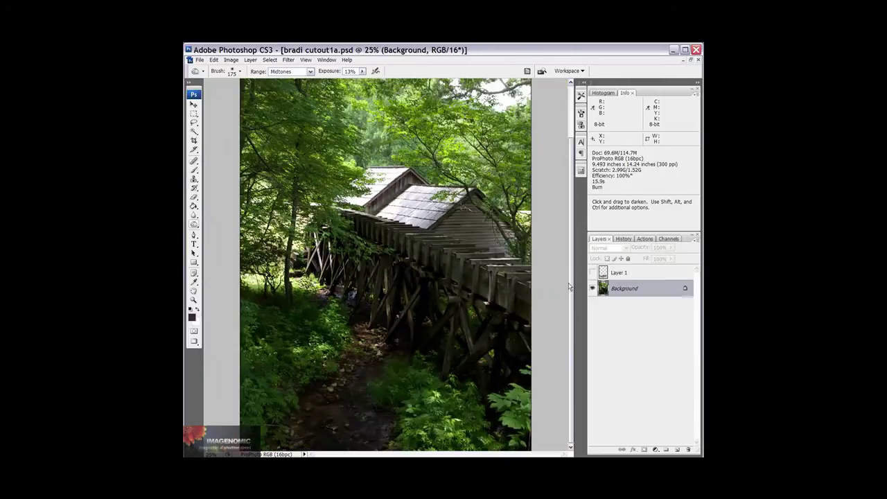
pyautogui.click(593, 272)
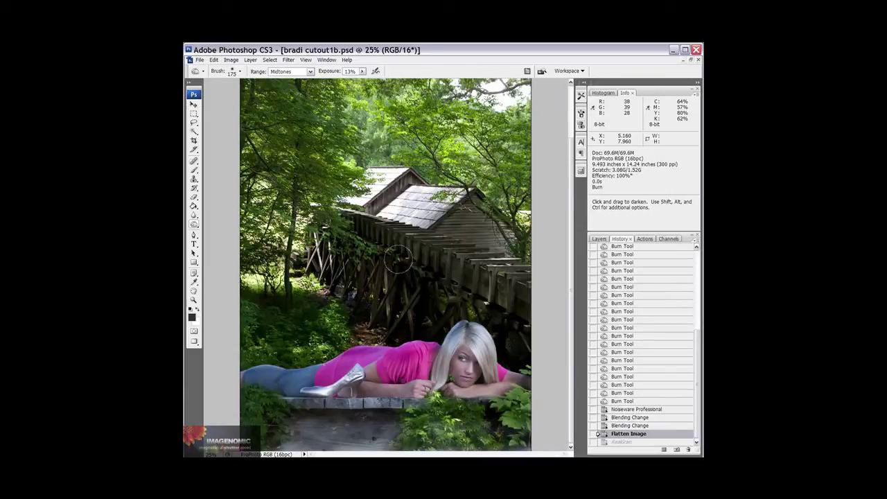
# Open the RealGrain filter on the flattened image and turn off Auto Resolution and Image Blur in its grain settings
pyautogui.press('v')
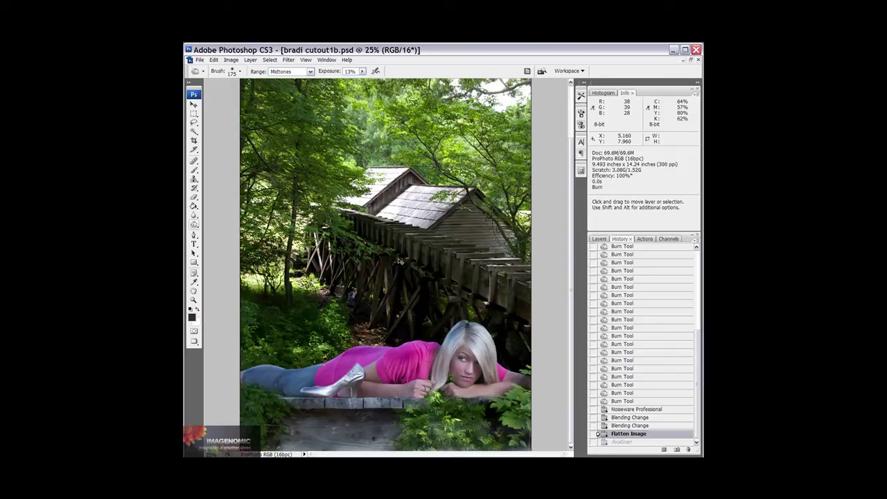
pyautogui.hotkey('ctrl', 'alt', 'f')
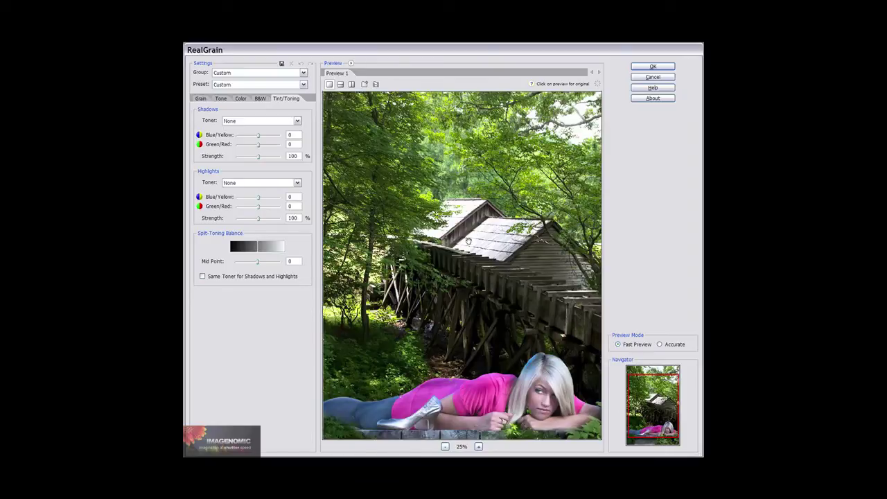
pyautogui.click(201, 99)
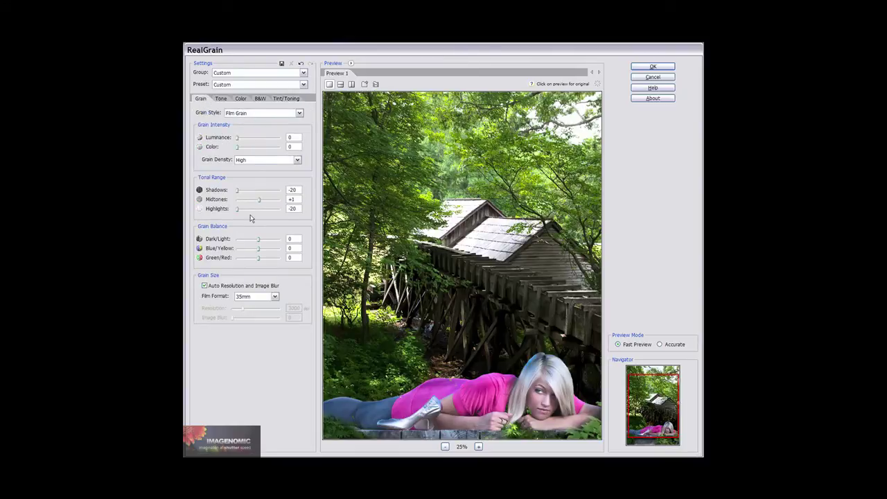
pyautogui.click(205, 285)
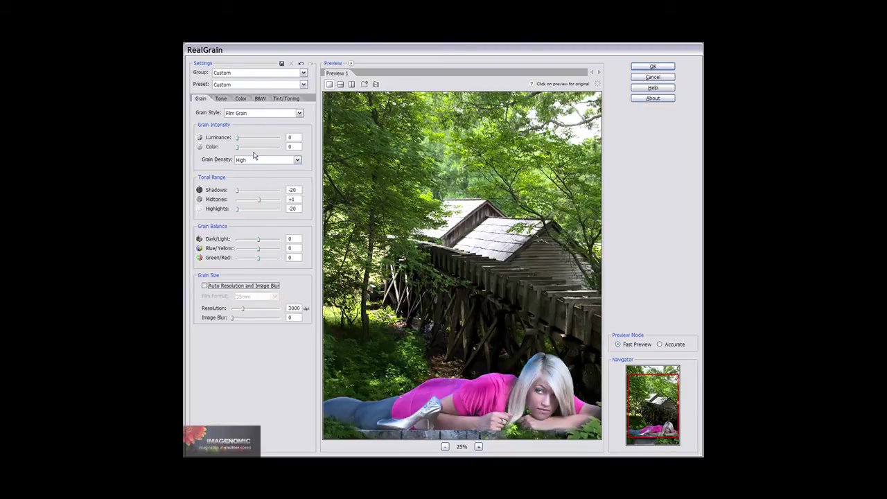
# Try the Kodak T-Max 400 preset from Black & White Films with luminance grain intensity set to 0
pyautogui.click(303, 73)
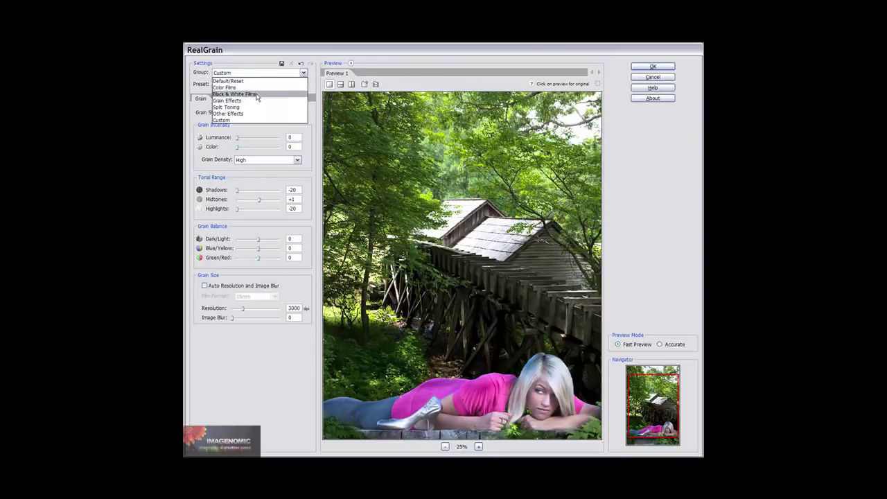
pyautogui.click(254, 92)
pyautogui.click(303, 84)
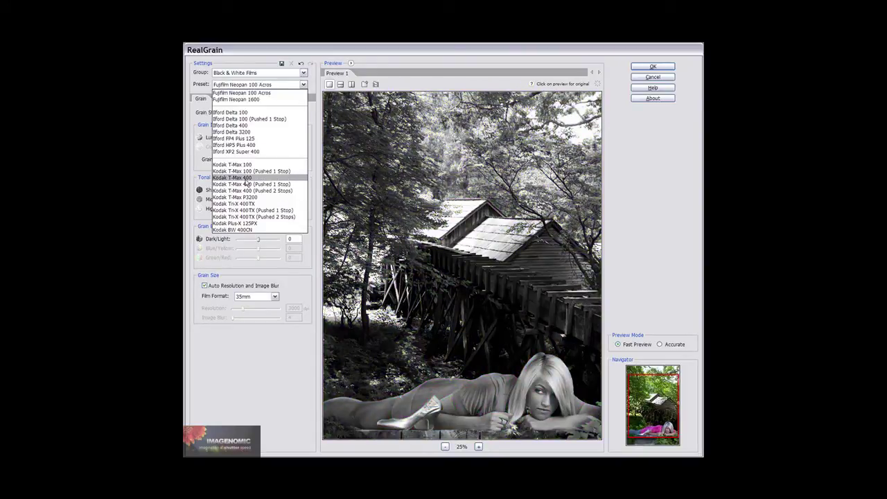
pyautogui.click(246, 179)
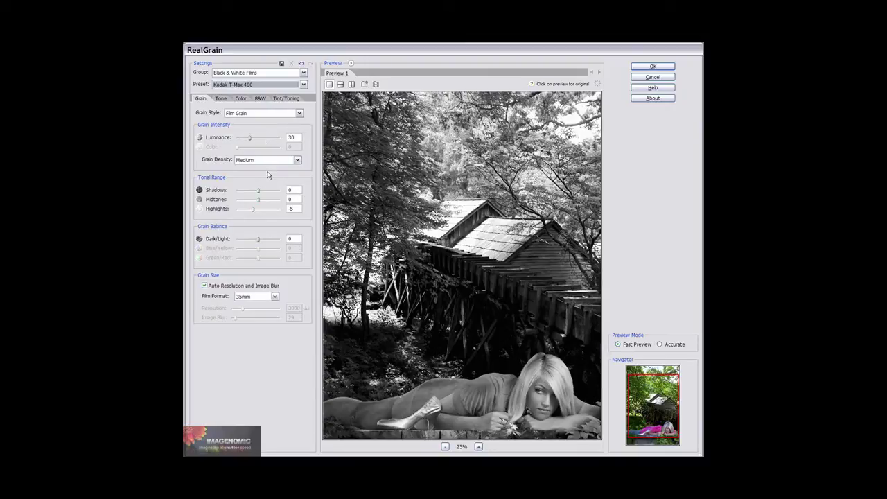
pyautogui.moveTo(248, 139); pyautogui.dragTo(242, 142)
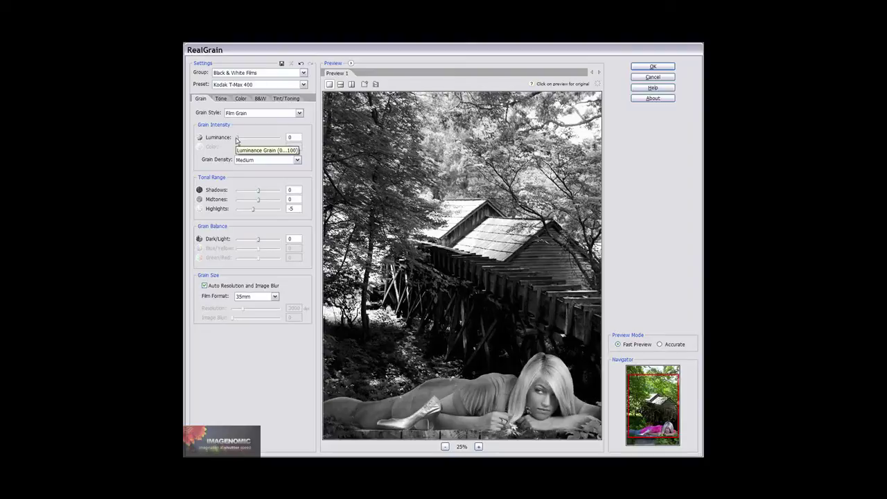
# Look through the available shadow toners in the RealGrain tint settings, keeping None
pyautogui.click(286, 101)
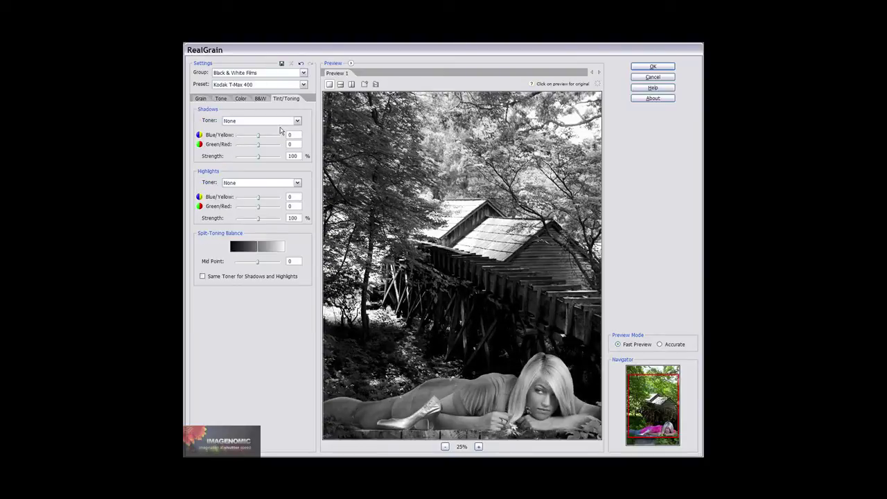
pyautogui.click(298, 121)
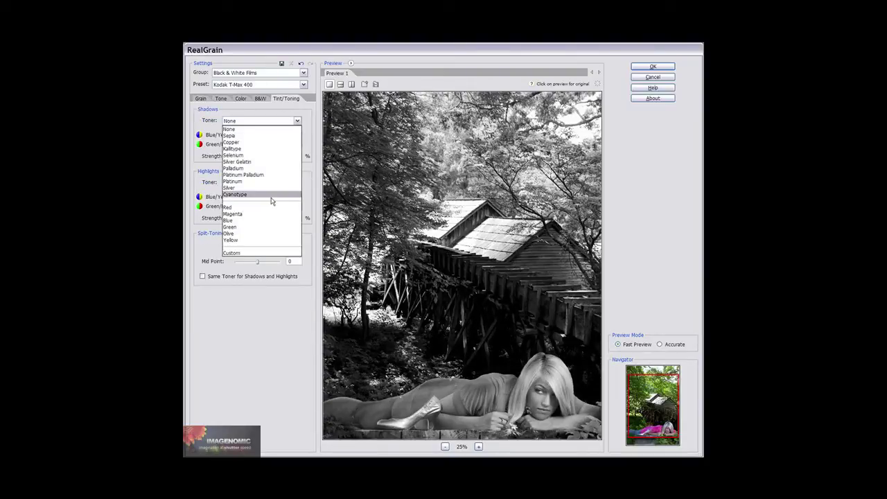
pyautogui.click(269, 115)
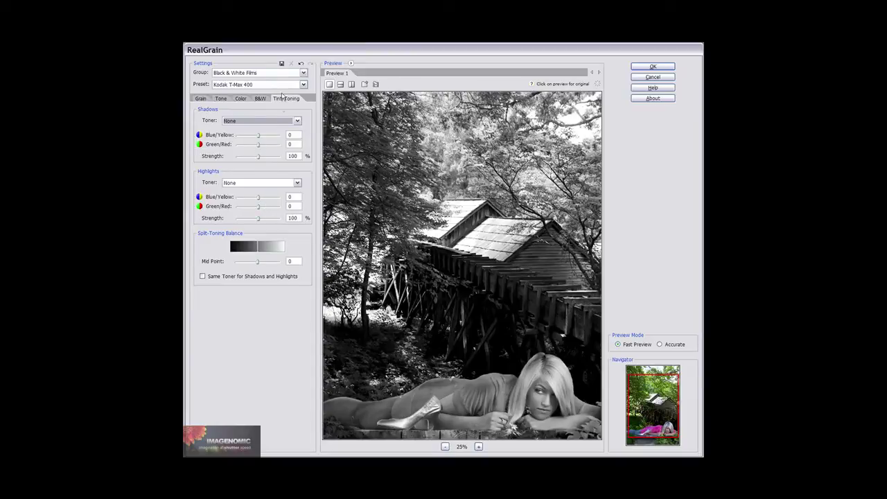
# Switch RealGrain to the Custom group, preview presets rg1 through rg5, and view the grain settings of rg5
pyautogui.click(303, 73)
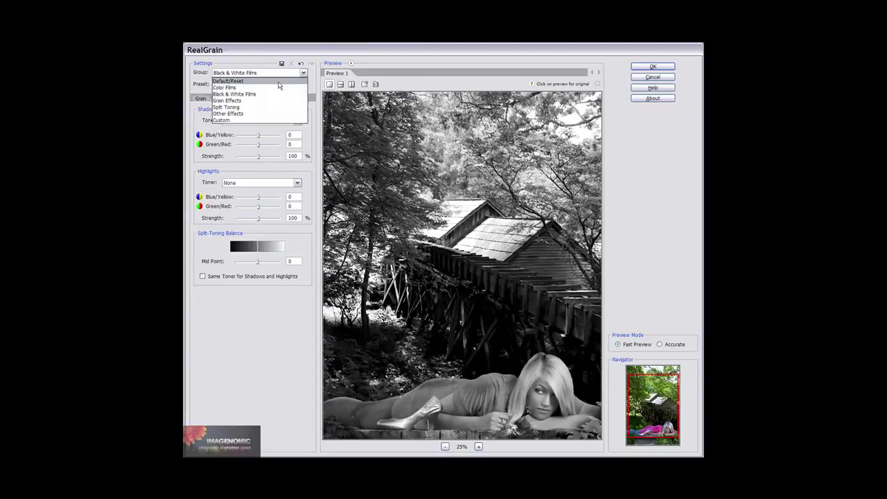
pyautogui.click(277, 120)
pyautogui.click(264, 84)
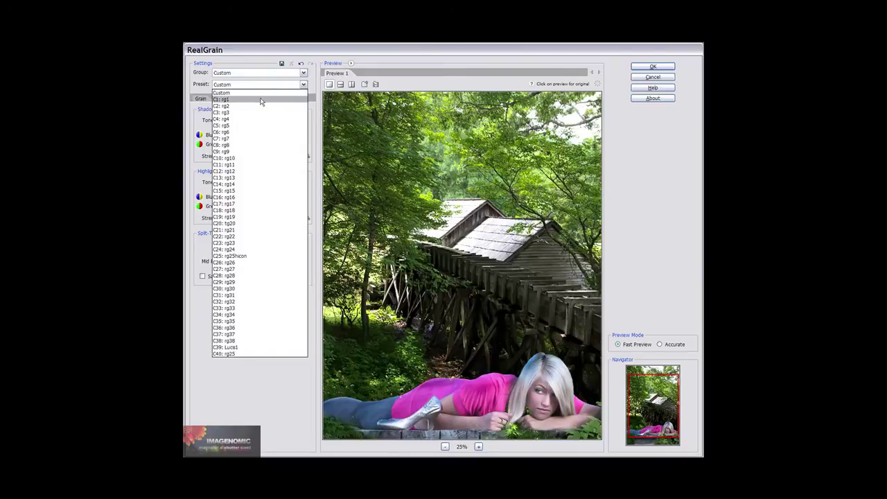
pyautogui.click(259, 99)
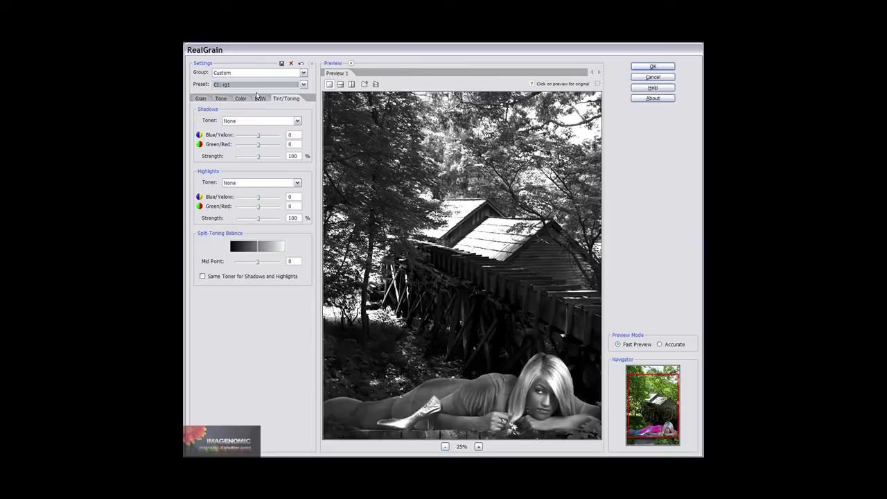
pyautogui.press('Down')
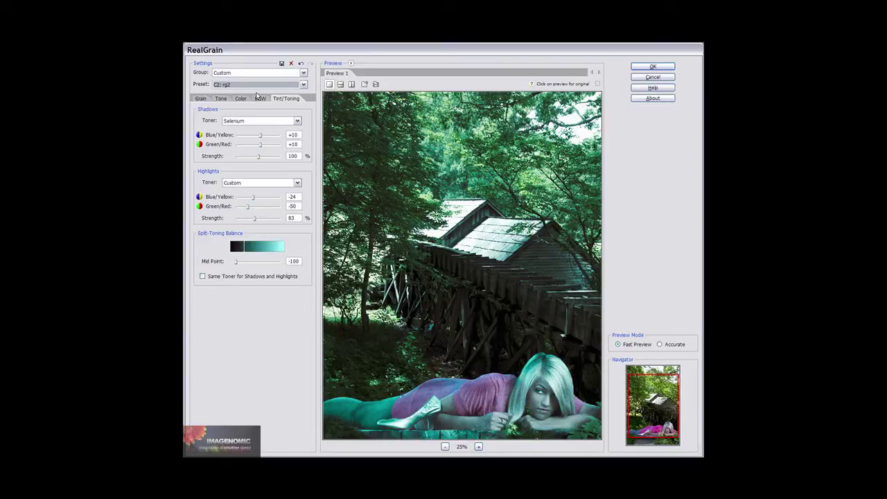
pyautogui.press('Down')
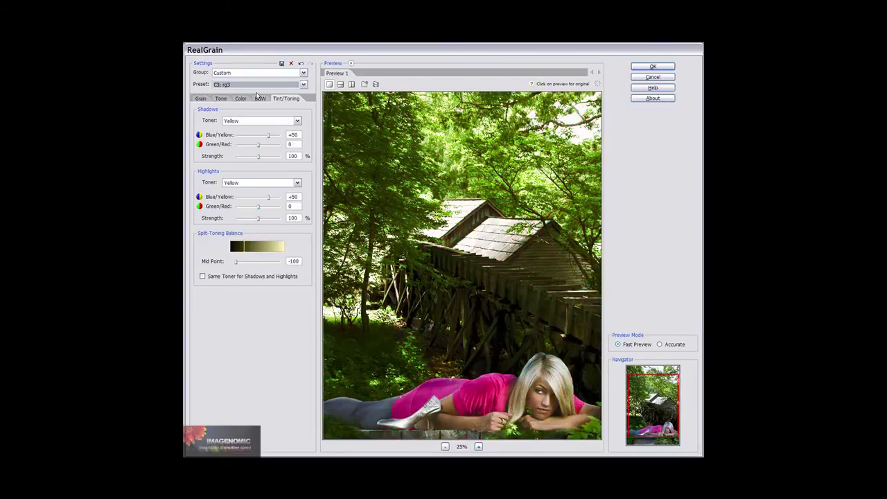
pyautogui.press('Down')
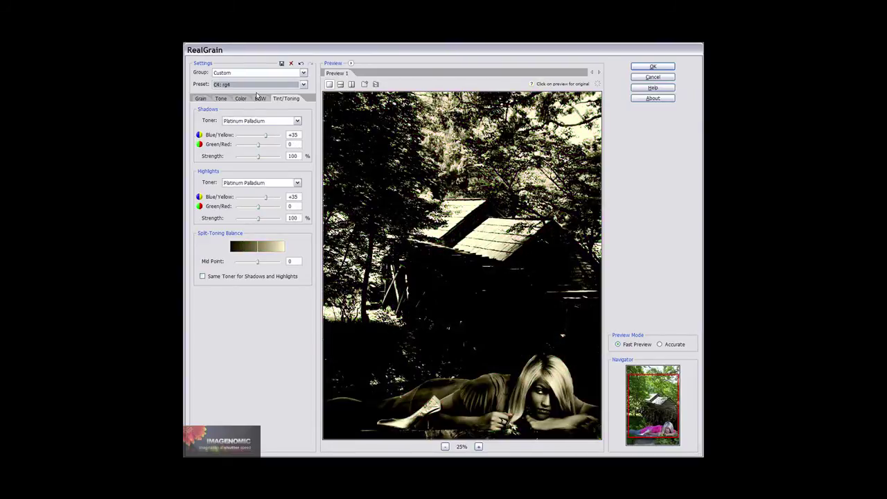
pyautogui.press('Down')
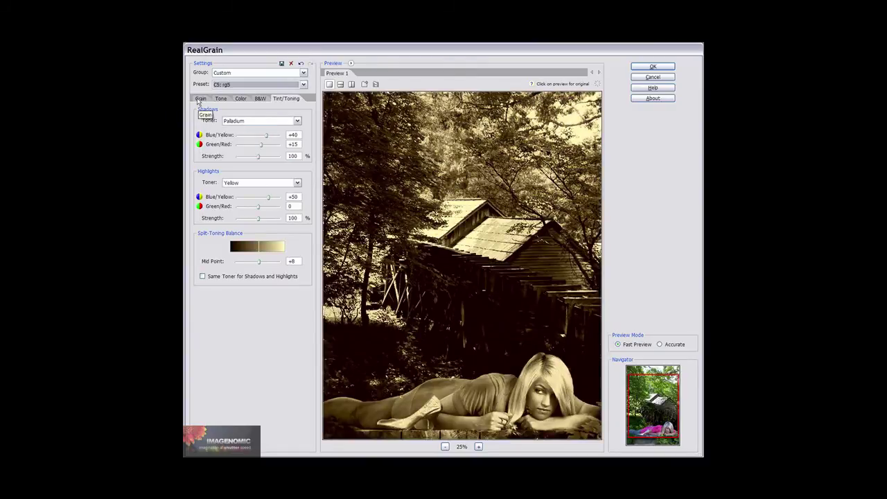
pyautogui.click(200, 99)
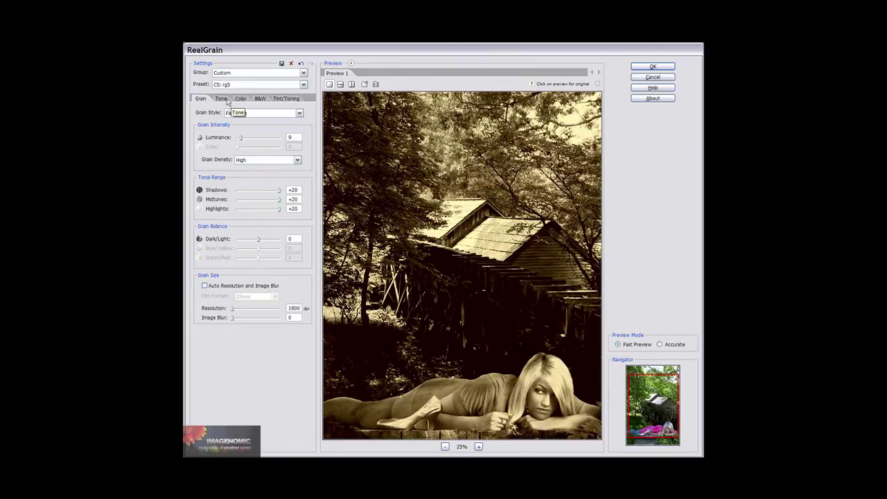
# Preview the custom presets rg6 to rg8 and apply RealGrain to the image with preset rg9
pyautogui.click(250, 86)
pyautogui.press('Down')
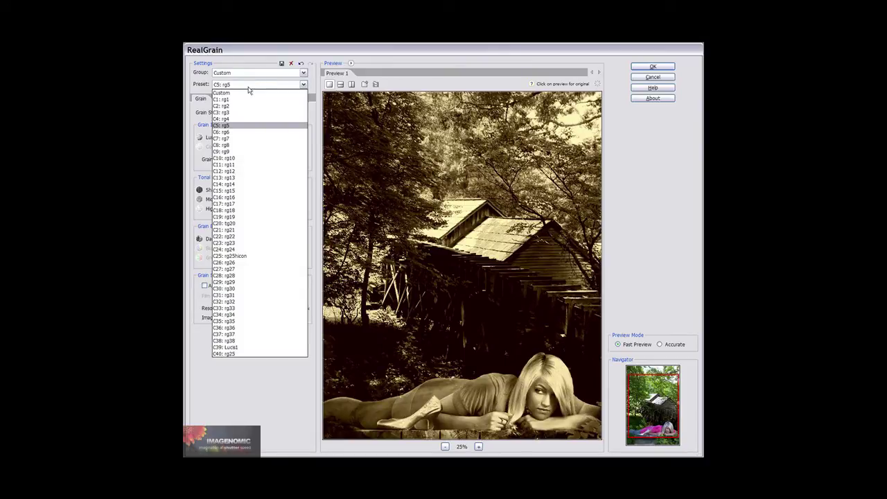
pyautogui.press('Return')
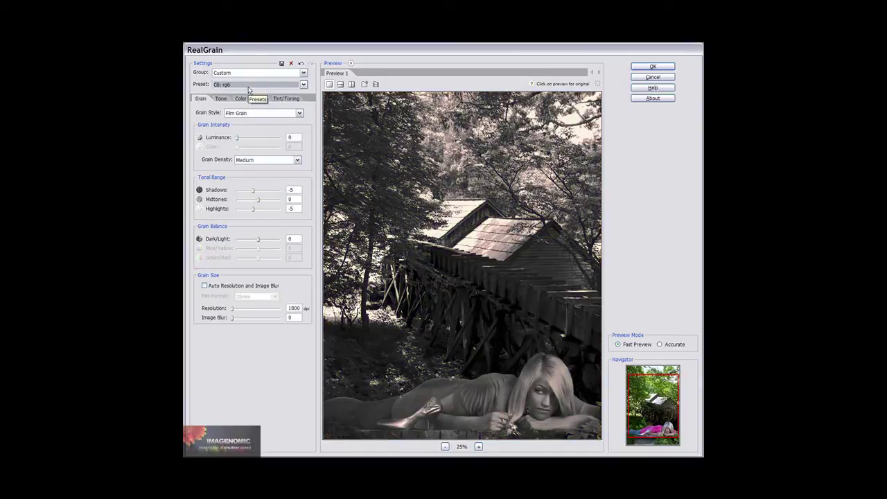
pyautogui.press('Down')
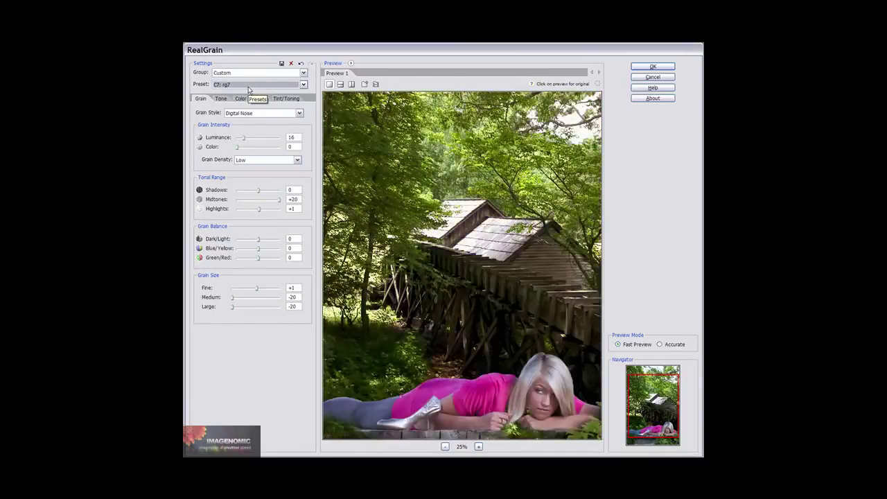
pyautogui.press('Down')
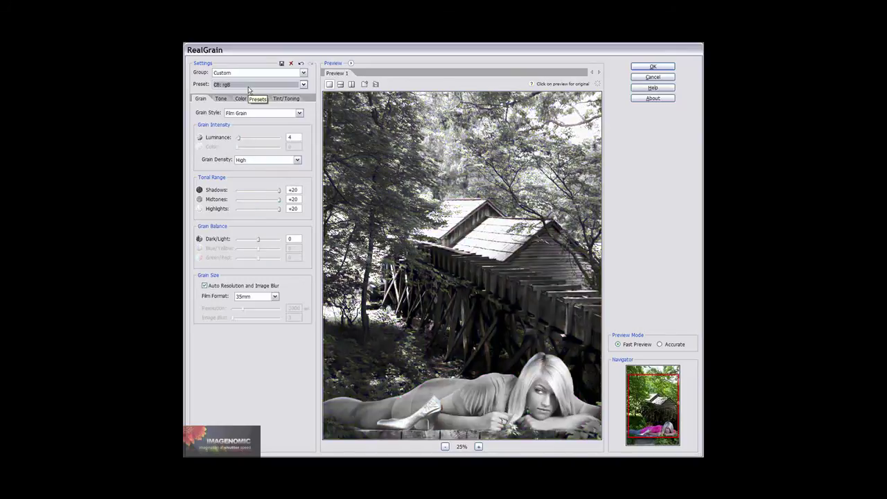
pyautogui.press('Down')
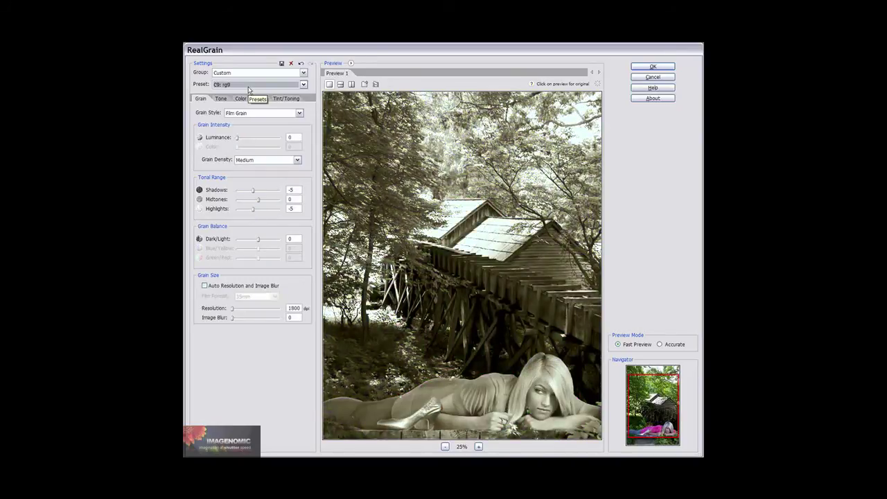
pyautogui.click(653, 66)
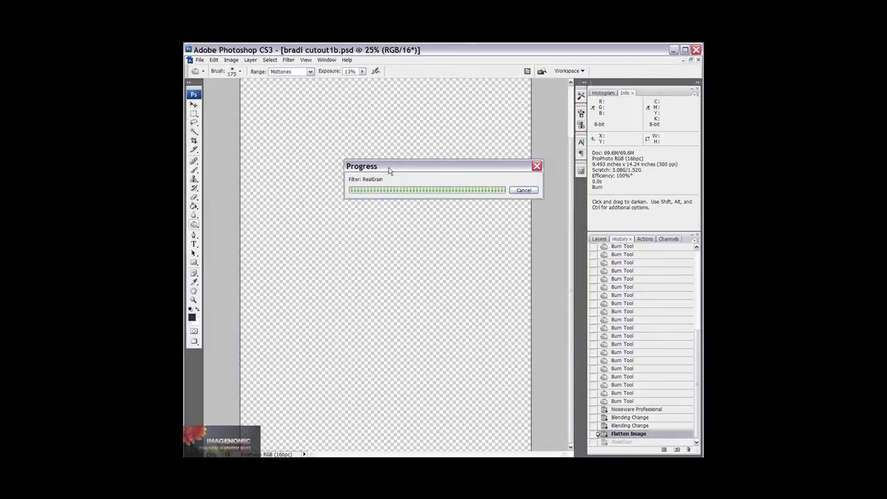
# Undo and redo the RealGrain toning to compare the image before and after
pyautogui.press('ctrl')
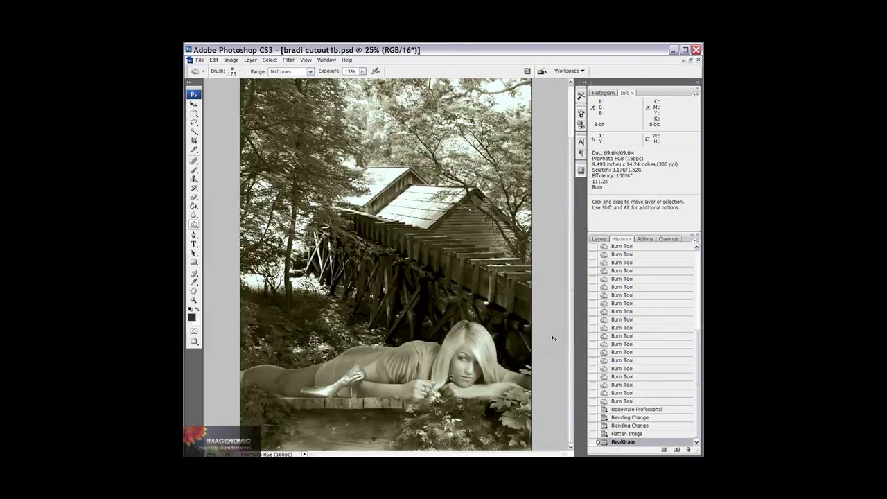
pyautogui.hotkey('ctrl', 'z')
pyautogui.hotkey('ctrl', 'z')
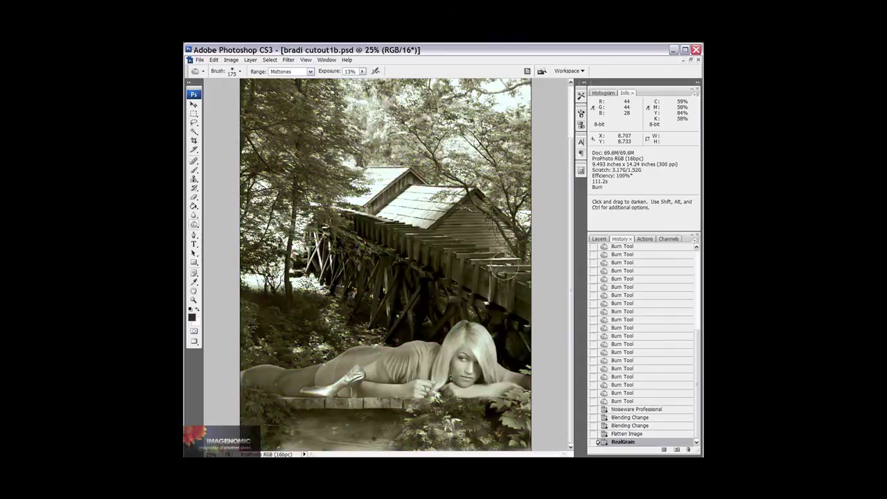